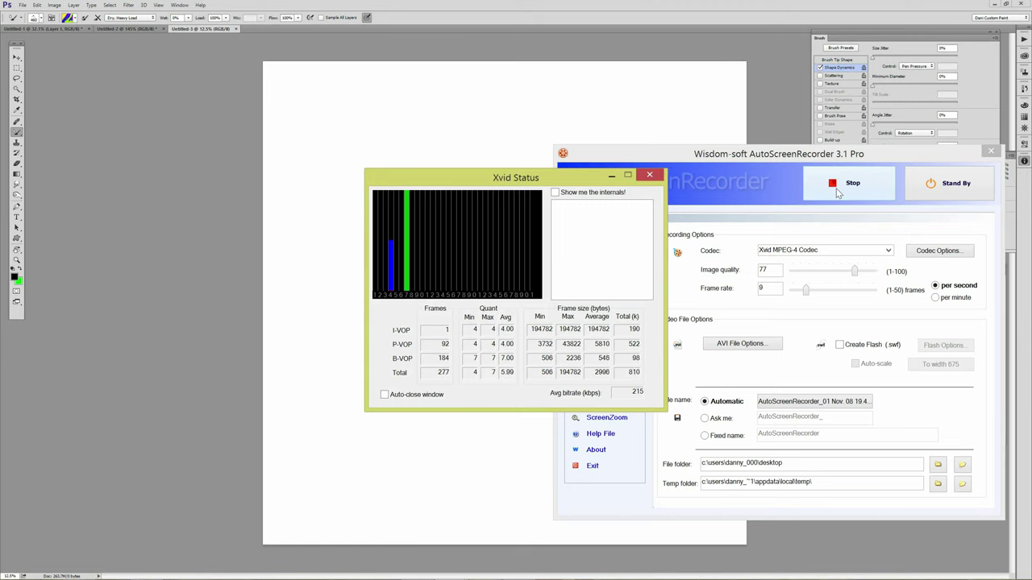
- Stamp a test mark with the multicolour Mixer Brush near the middle of the canvas, and undo it
click(451, 16)
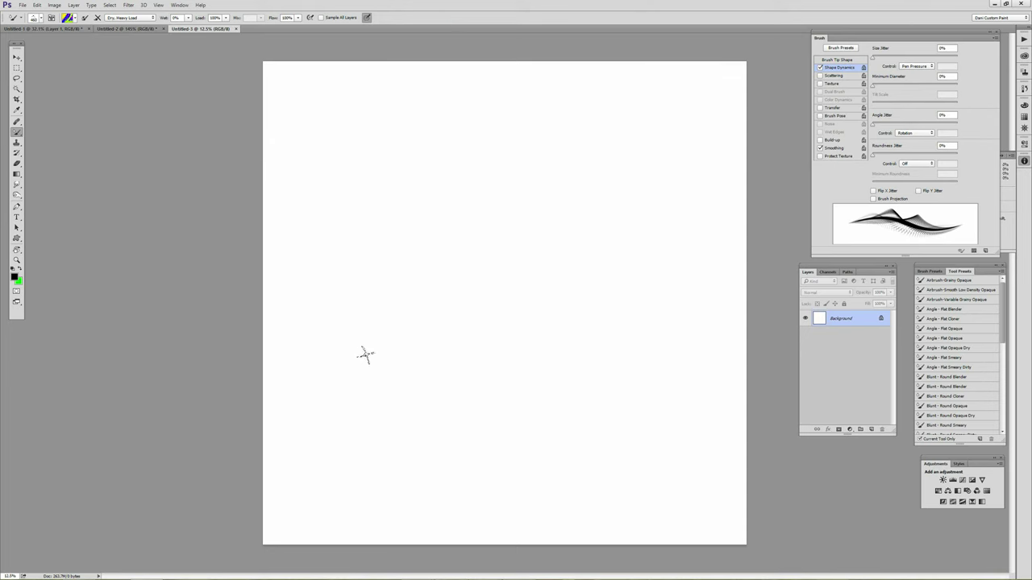
drag(435, 314, 493, 317)
right_click(489, 249)
click(477, 242)
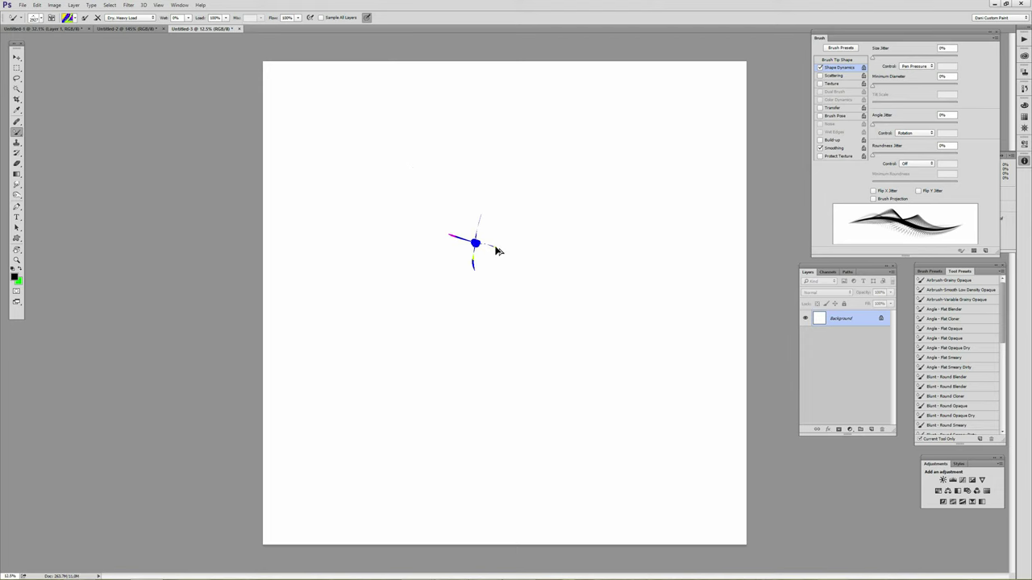
key(ctrl+z)
- Set the brush's angle jitter control to Rotation and reduce the brush tip spacing to 8%
click(845, 69)
click(912, 133)
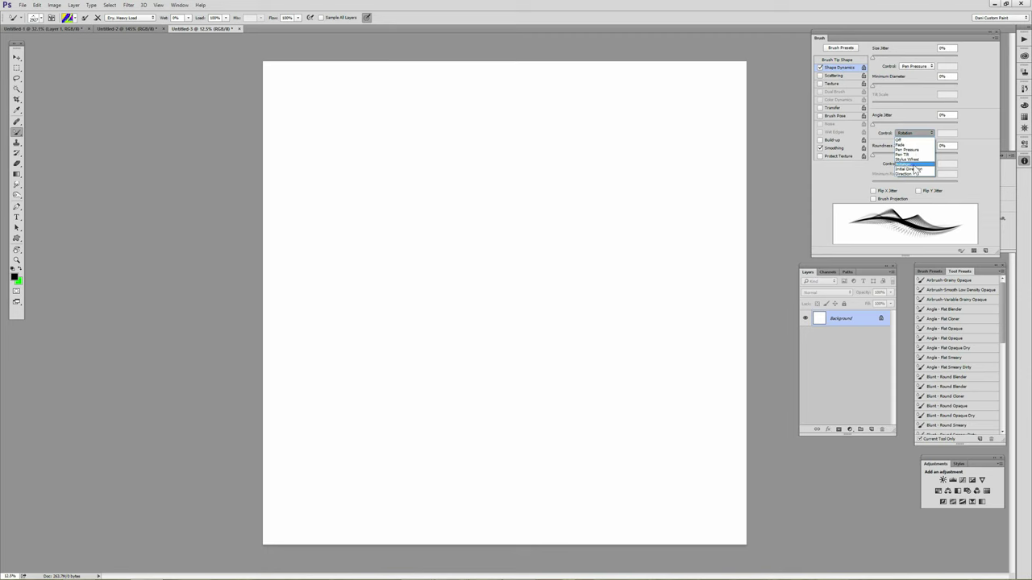
click(916, 164)
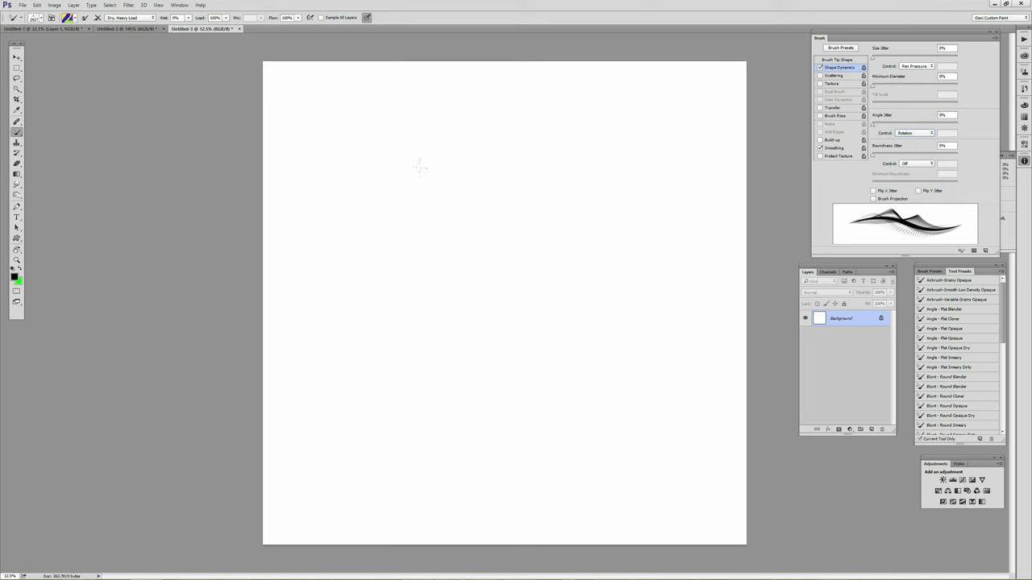
click(843, 59)
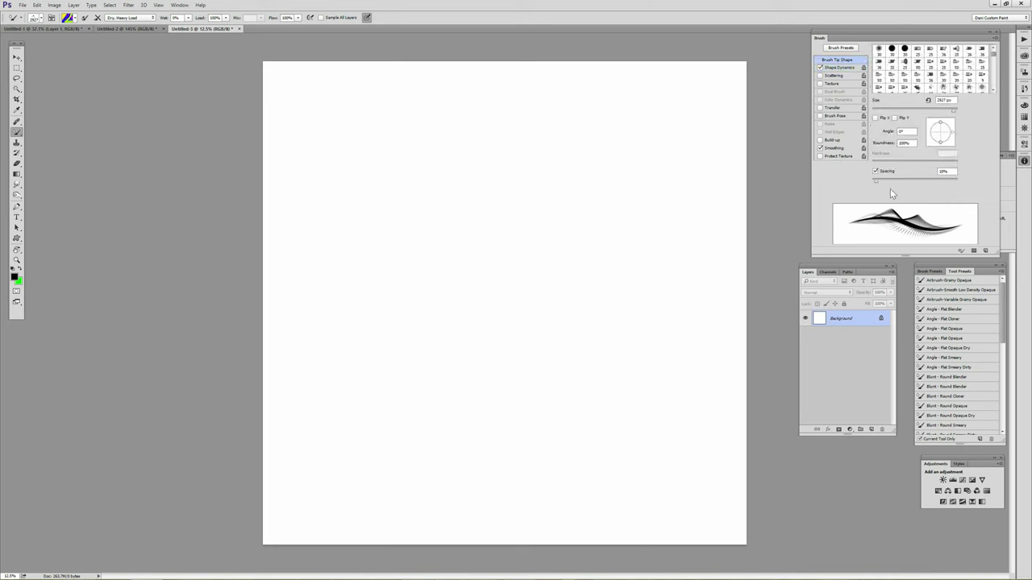
drag(891, 182, 875, 185)
- Resize the Mixer Brush to 292 px and paint two wavy multicolour test strokes, one below the other
key(z)
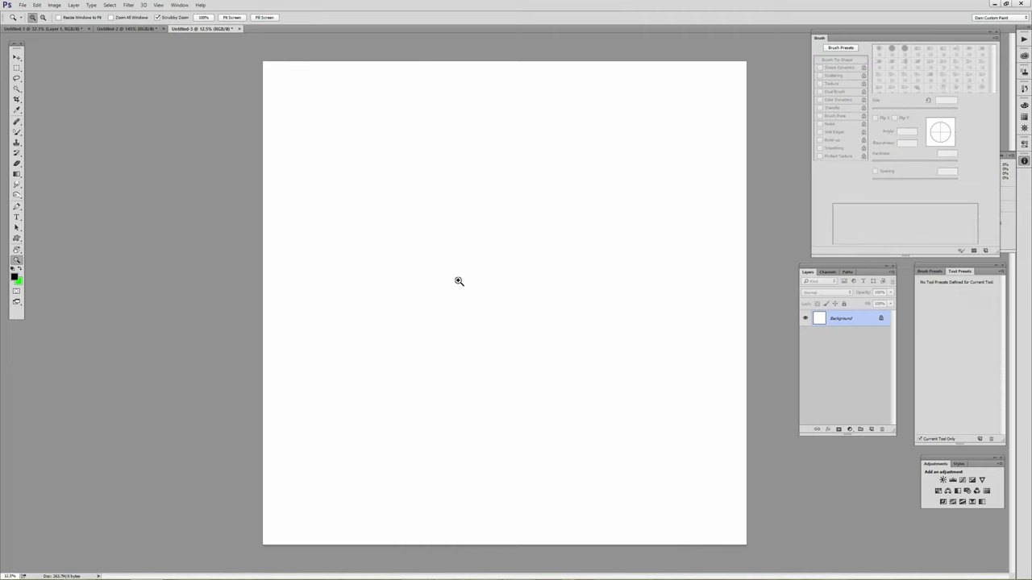
drag(455, 281, 495, 379)
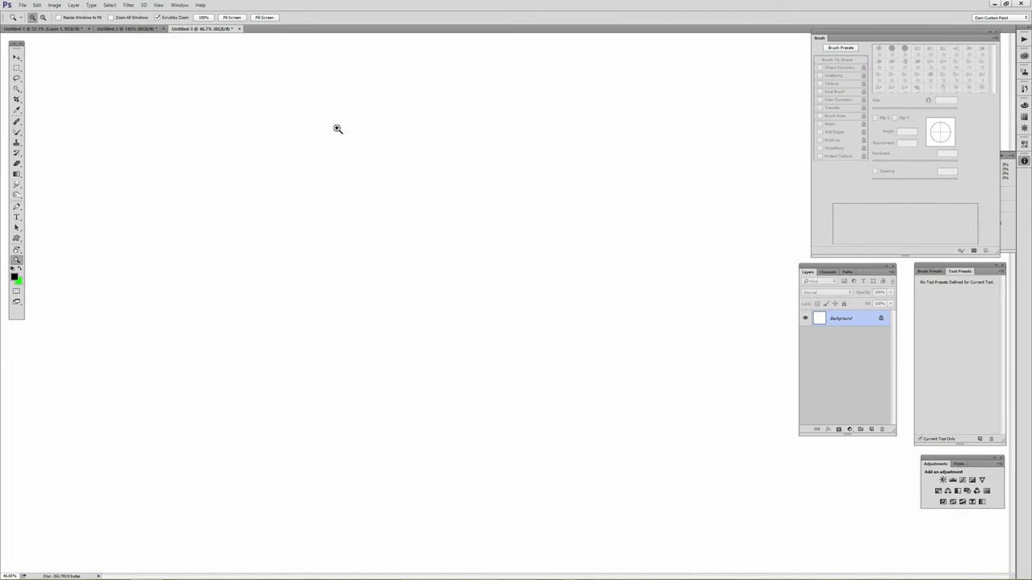
key(b)
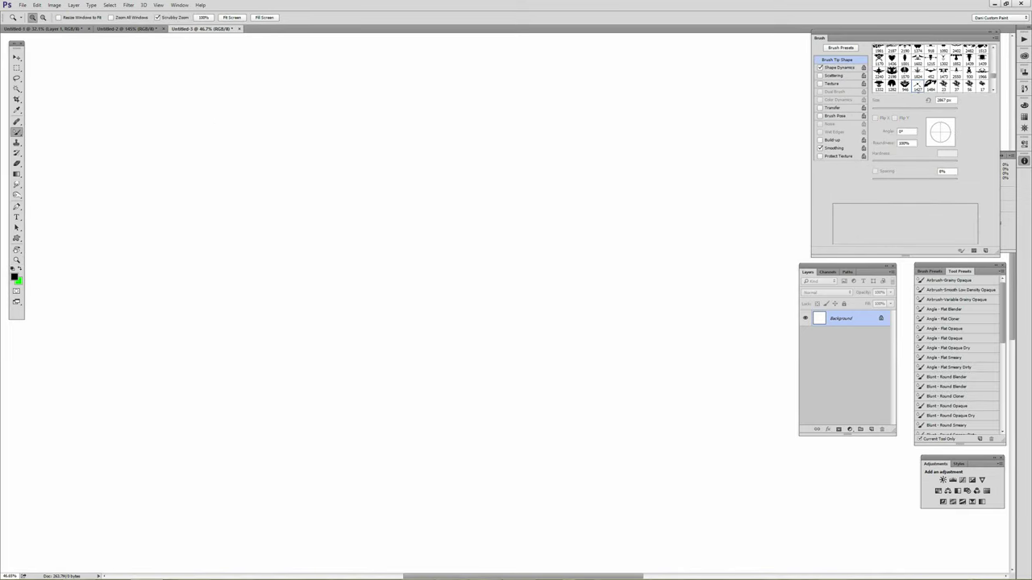
mouse_move(515, 283)
mouse_down()
mouse_move(298, 317)
mouse_move(278, 337)
mouse_up()
key(0)
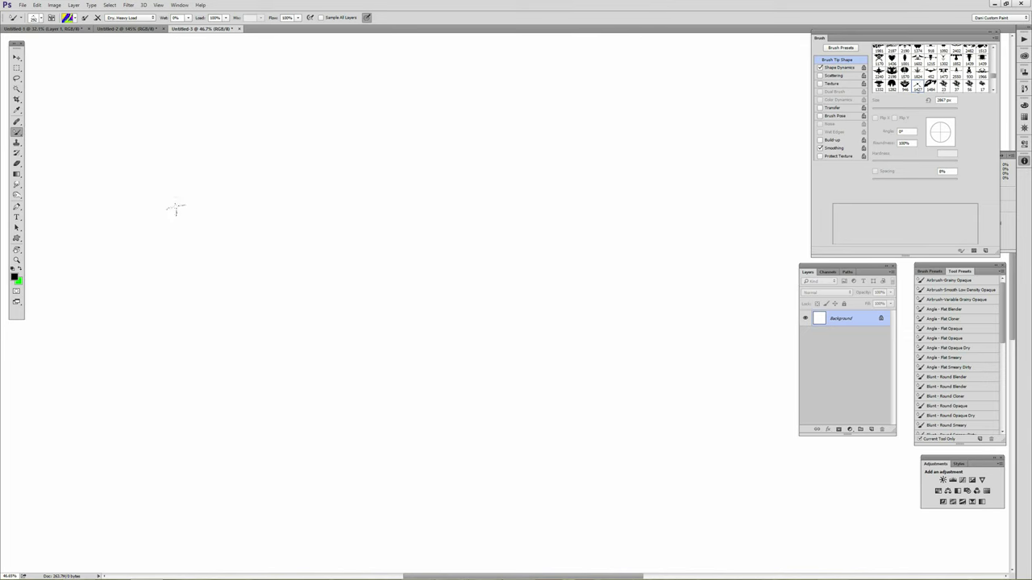
mouse_move(179, 212)
mouse_down()
mouse_move(217, 202)
mouse_move(208, 243)
mouse_move(259, 266)
mouse_move(353, 233)
mouse_move(392, 202)
mouse_move(401, 210)
mouse_up()
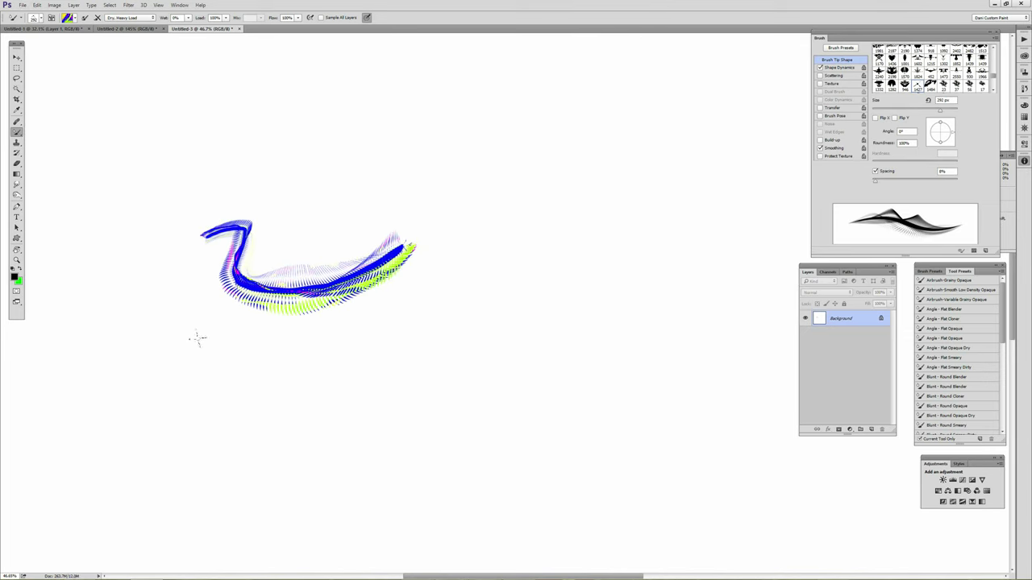
mouse_move(197, 342)
mouse_down()
mouse_move(202, 352)
mouse_move(221, 344)
mouse_move(249, 395)
mouse_move(315, 353)
mouse_move(357, 345)
mouse_move(439, 375)
mouse_move(471, 412)
mouse_up()
- Enlarge the brush to 502 px and paint a large hook-shaped multicolour stroke to the right of the wavy strokes
mouse_move(544, 312)
alt+mouse_down()
mouse_move(562, 320)
mouse_move(567, 285)
alt+mouse_up()
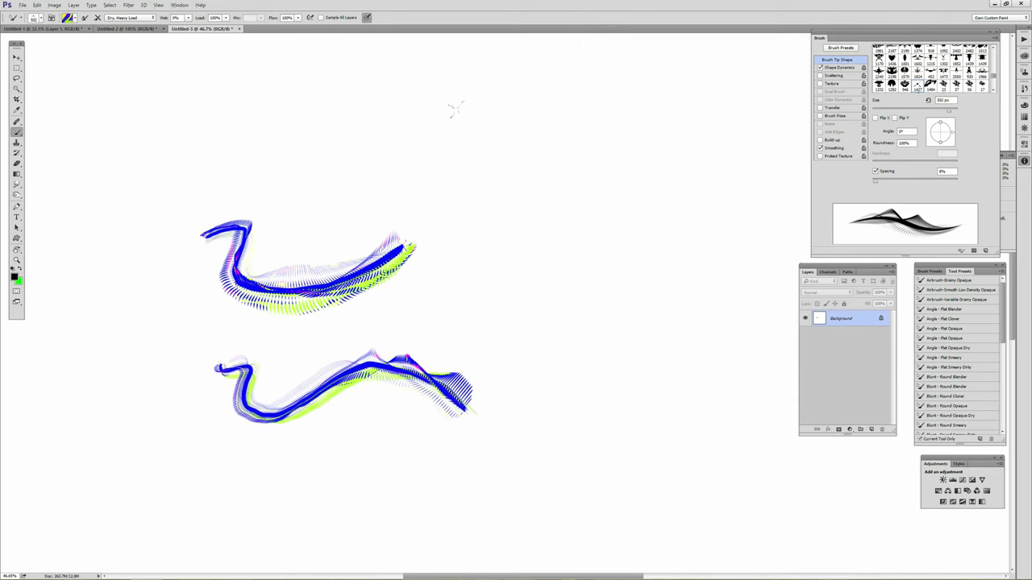
click(473, 135)
mouse_move(473, 135)
mouse_down()
mouse_move(485, 134)
mouse_move(495, 157)
mouse_up()
mouse_move(457, 104)
mouse_down()
mouse_move(610, 145)
mouse_move(644, 186)
mouse_move(564, 274)
mouse_move(556, 359)
mouse_up()
drag(493, 460, 503, 476)
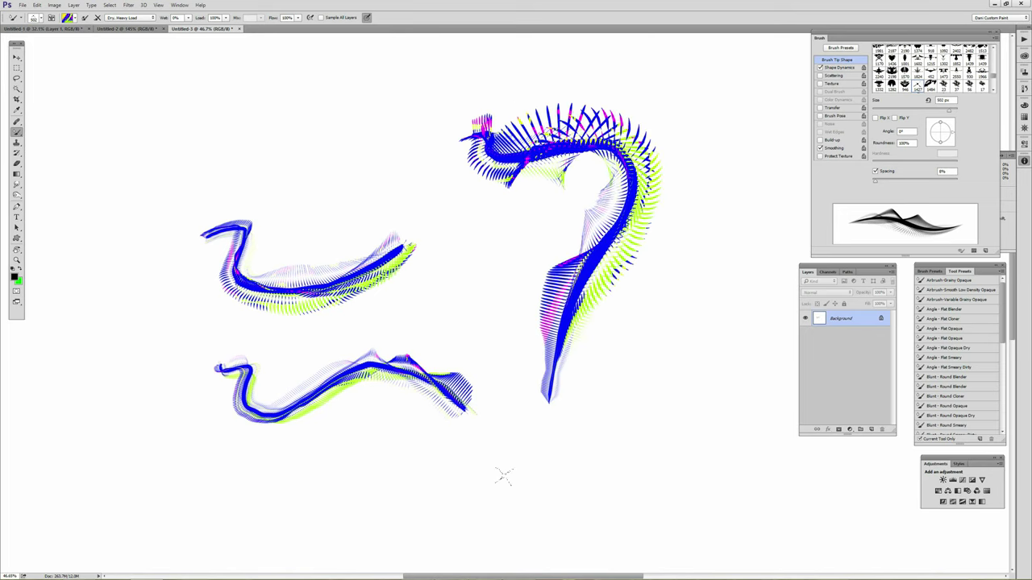
- Switch to the regular Brush tool, make green the foreground colour and paint a long bristle stroke bending downwards around the upper wavy stroke
right_click(18, 132)
click(57, 131)
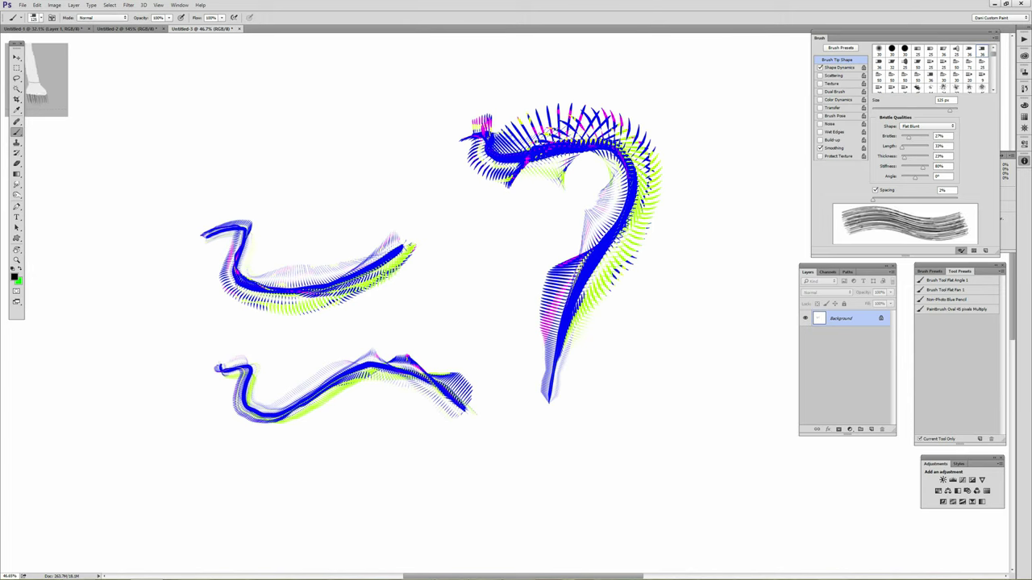
click(20, 270)
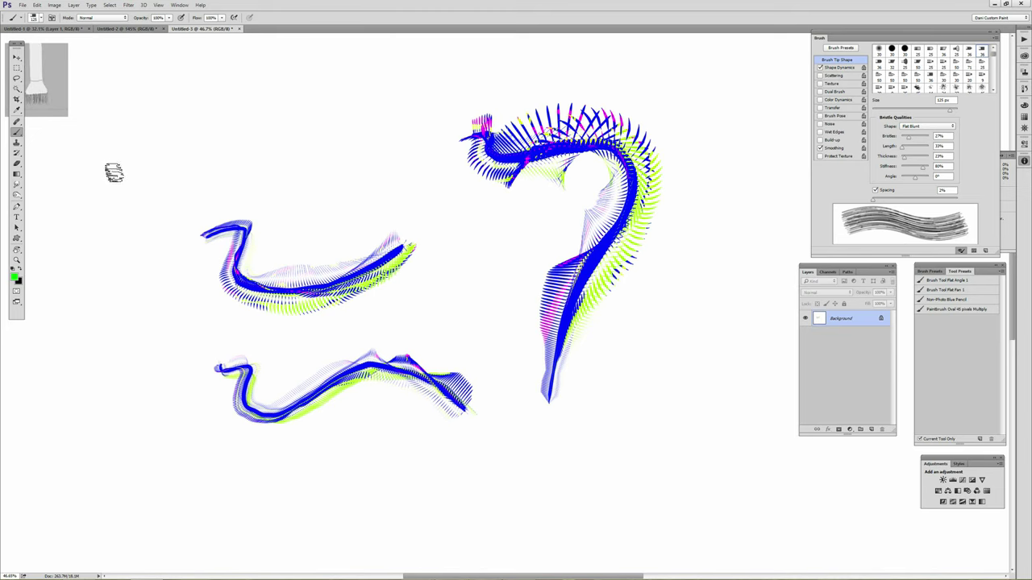
mouse_move(113, 172)
mouse_down()
mouse_move(419, 169)
mouse_move(502, 196)
mouse_move(505, 228)
mouse_move(454, 352)
mouse_up()
- Return to the Mixer Brush and paint a curved green stroke across the horizontal green bristle stroke
click(16, 132)
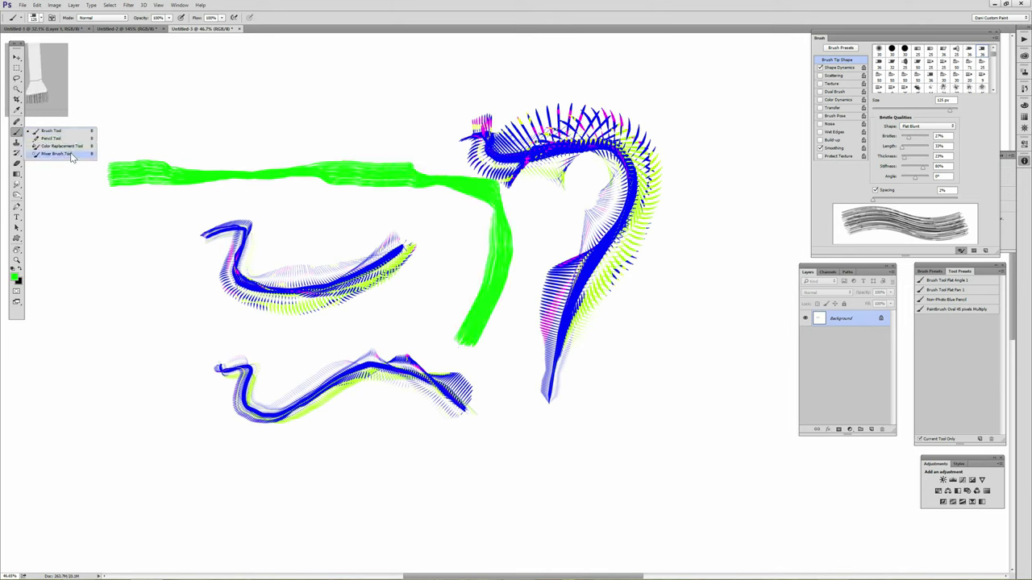
click(77, 154)
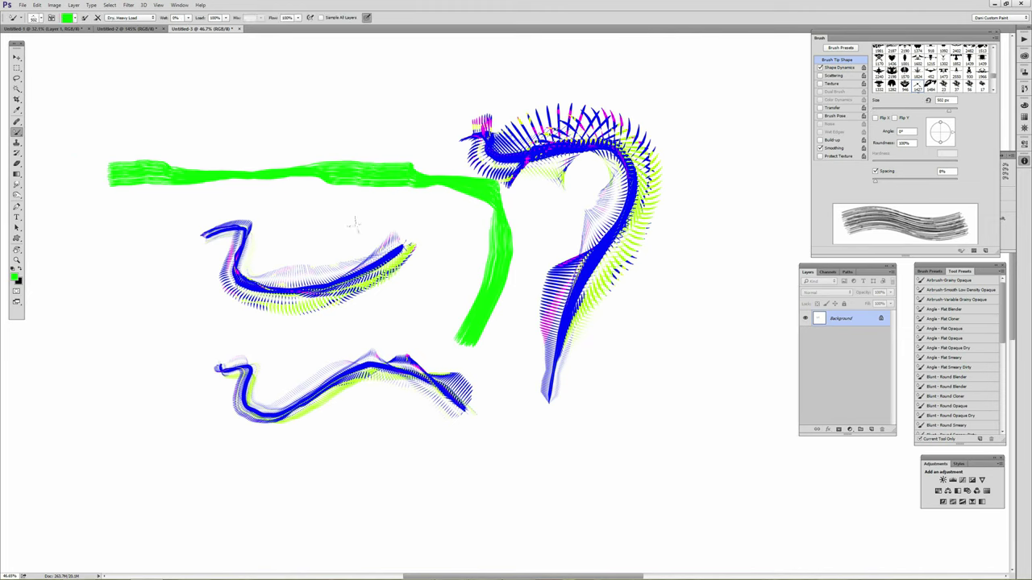
mouse_move(173, 103)
mouse_down()
mouse_move(331, 89)
mouse_move(322, 202)
mouse_move(327, 189)
mouse_up()
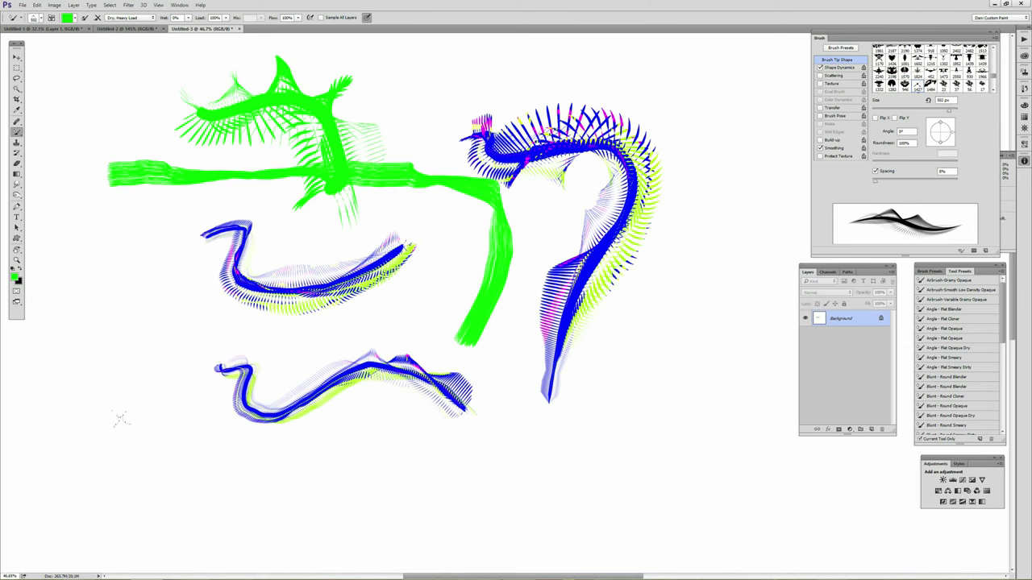
- Stamp a red brush mark beside the lower wavy stroke and a cyan mark overlapping it
alt+shift+right_click(176, 446)
drag(200, 427, 150, 403)
mouse_move(105, 350)
mouse_down()
mouse_move(106, 359)
mouse_move(115, 348)
mouse_up()
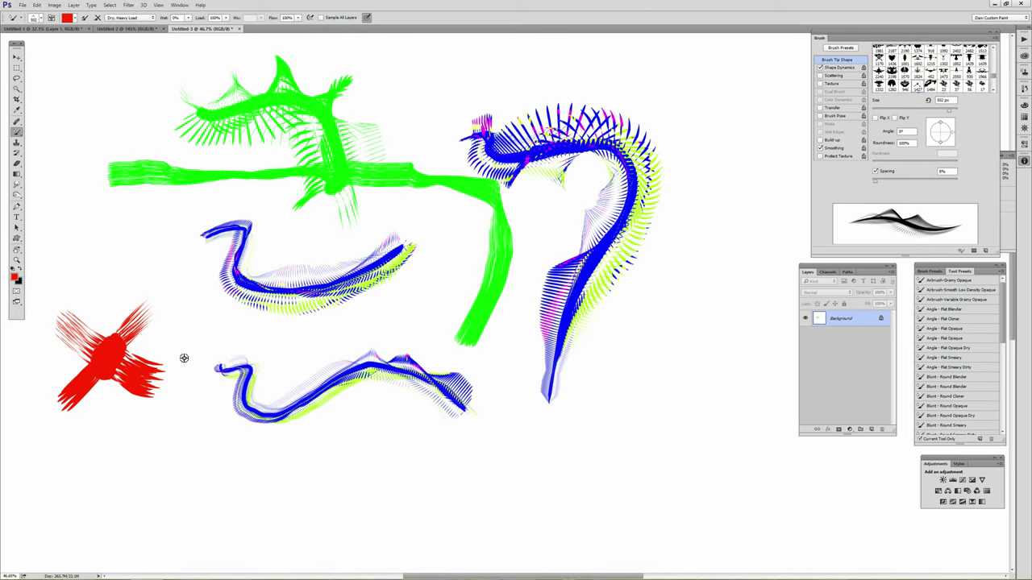
drag(185, 359, 143, 475)
mouse_move(162, 394)
mouse_down()
mouse_move(180, 394)
mouse_move(159, 369)
mouse_move(199, 354)
mouse_move(235, 306)
mouse_up()
click(136, 352)
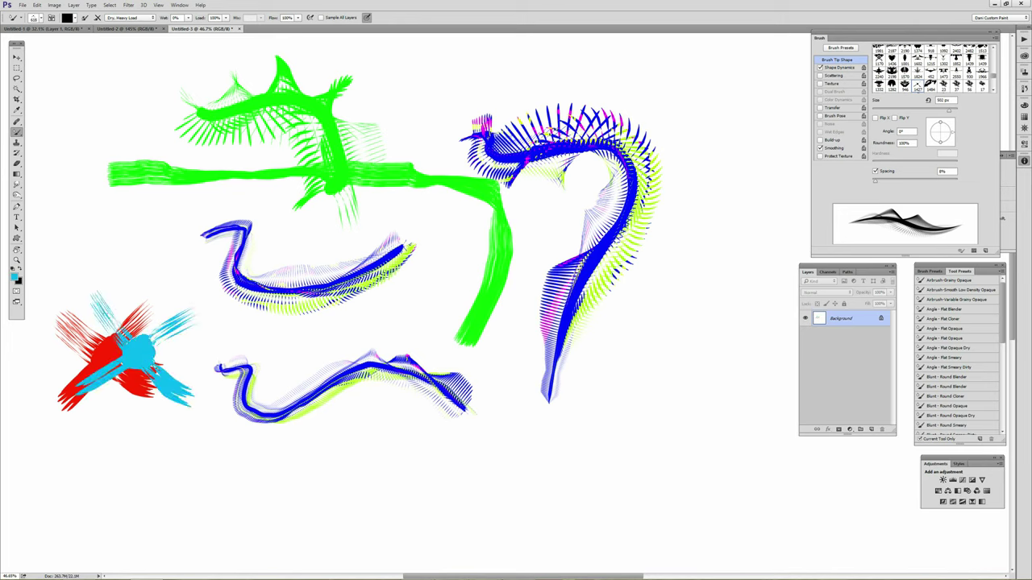
- Choose purple as the paint colour and stamp marks overlapping the cyan and red ones
mouse_move(189, 349)
mouse_down()
mouse_move(219, 372)
mouse_move(161, 392)
mouse_move(85, 380)
mouse_move(80, 369)
mouse_move(194, 346)
mouse_move(192, 358)
mouse_up()
alt+shift+right_click(176, 348)
drag(168, 350, 115, 345)
click(166, 352)
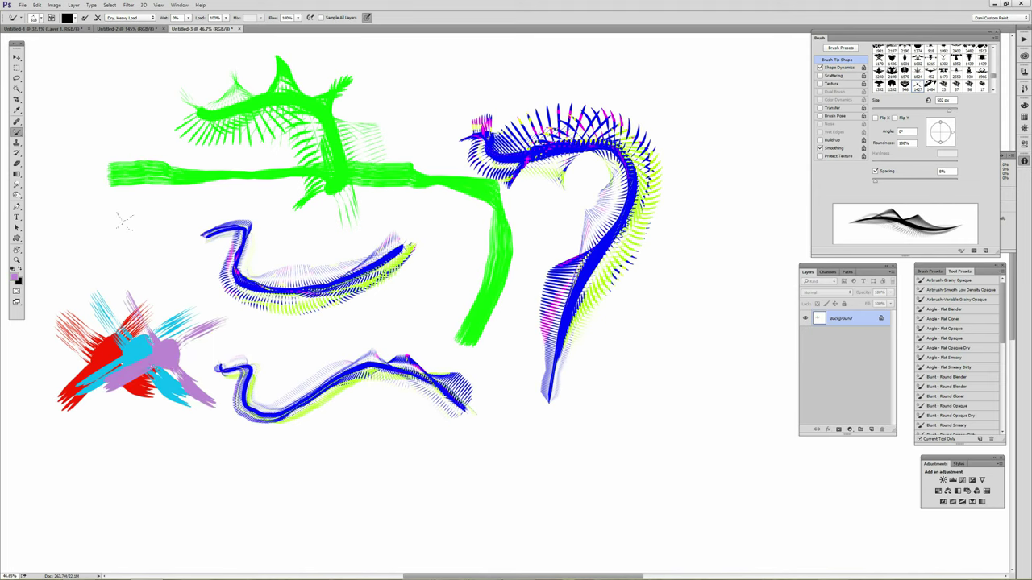
drag(161, 350, 198, 407)
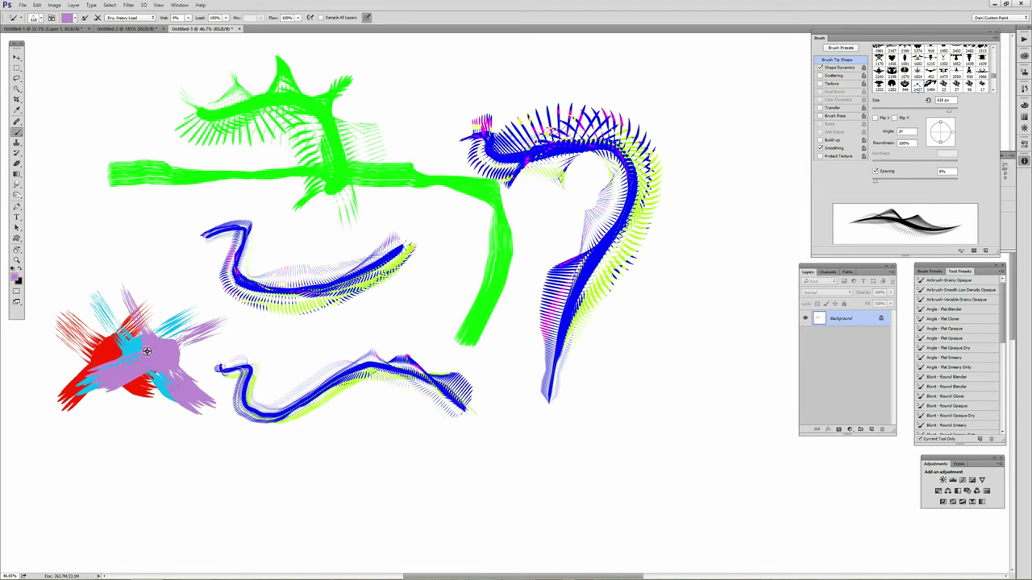
- Load the brush with the mixed red, cyan and purple paint at 808 px and enable Sample All Layers
mouse_move(140, 358)
mouse_down()
mouse_move(159, 361)
mouse_move(124, 362)
mouse_move(193, 375)
mouse_move(153, 374)
mouse_up()
click(133, 355)
click(321, 18)
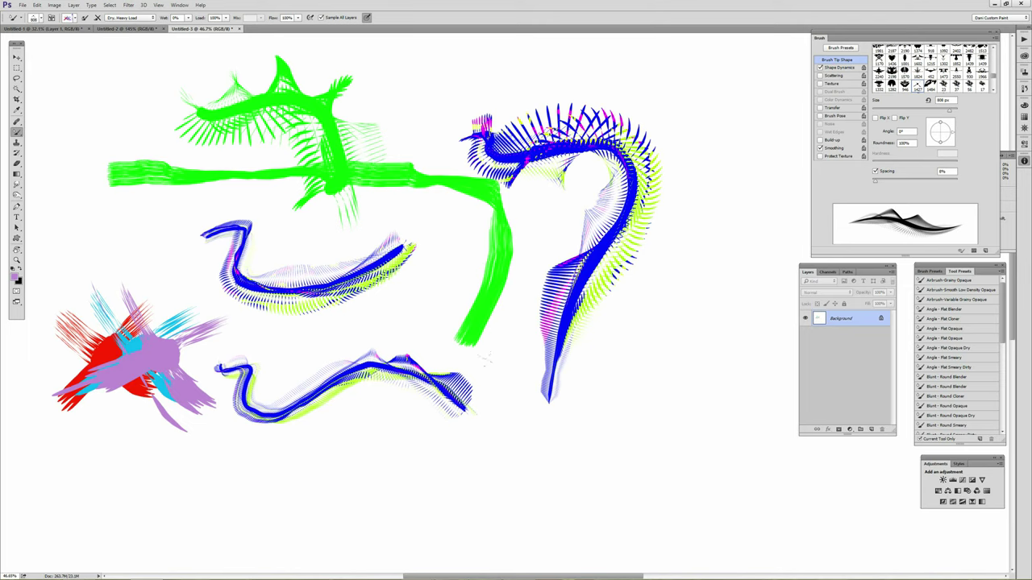
- Reduce the brush to 42 px and paint a long winding red, cyan and purple stroke on an empty canvas area
drag(622, 440, 333, 395)
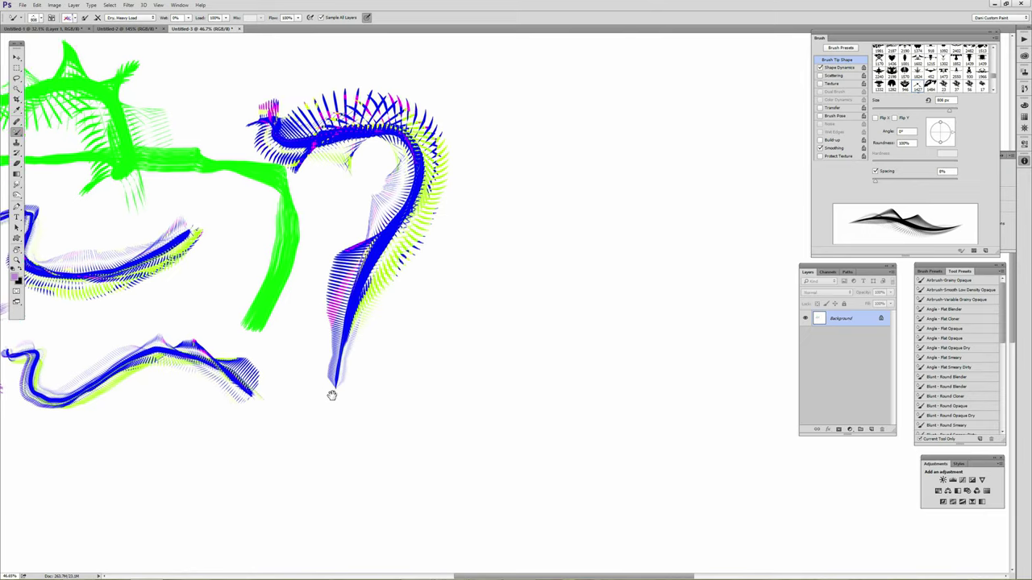
key(ctrl+space)
drag(498, 355, 582, 504)
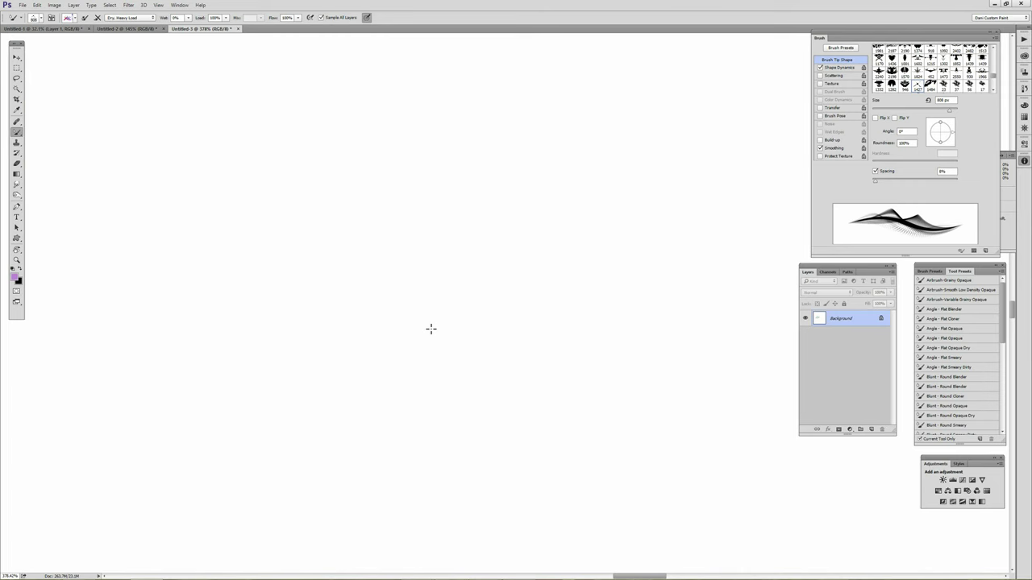
drag(475, 325, 407, 332)
drag(556, 306, 273, 322)
mouse_move(630, 291)
mouse_down()
mouse_move(199, 316)
mouse_move(211, 316)
mouse_up()
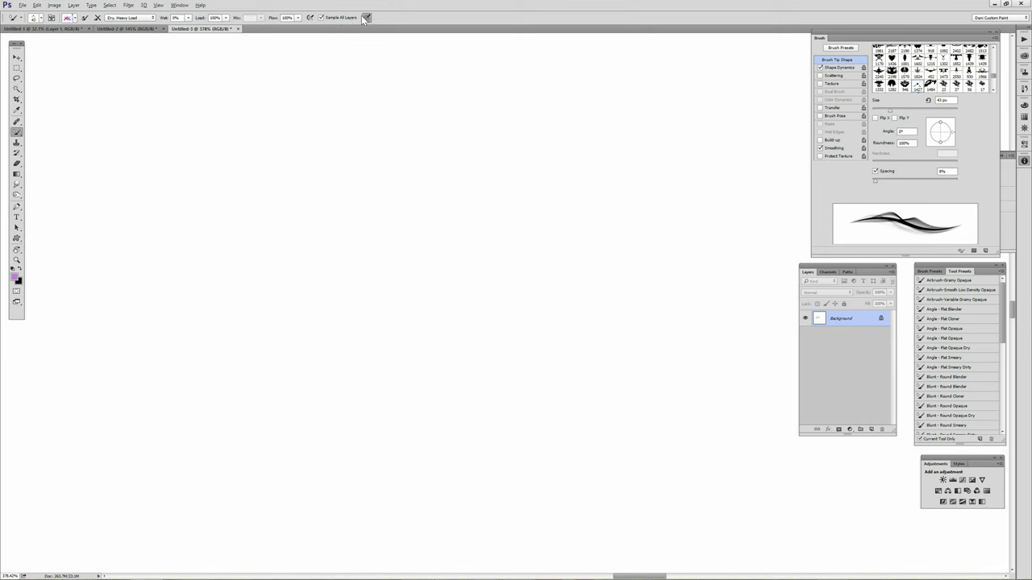
click(838, 67)
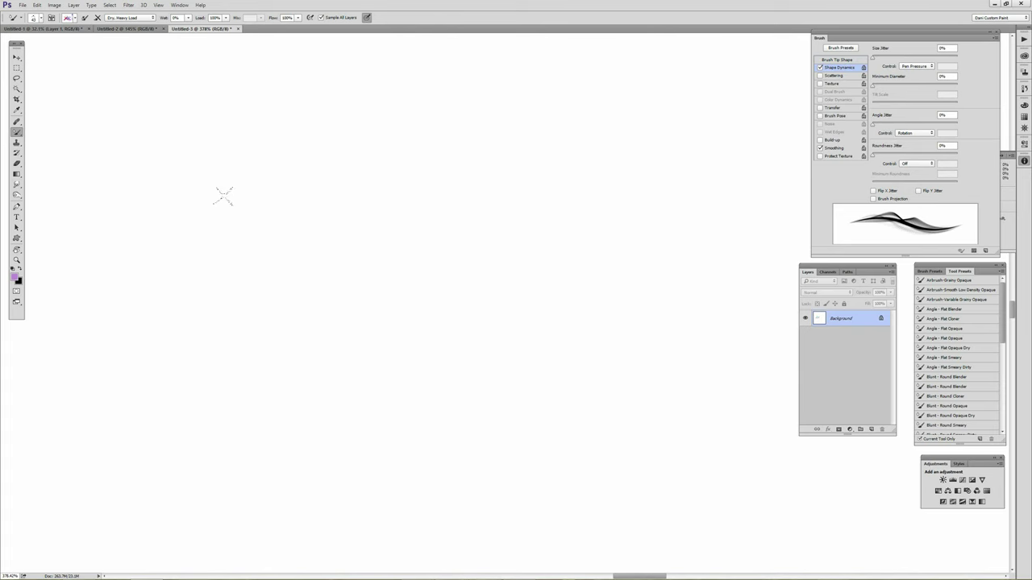
mouse_move(224, 196)
mouse_down()
mouse_move(287, 196)
mouse_move(363, 200)
mouse_move(401, 222)
mouse_move(379, 268)
mouse_move(295, 330)
mouse_move(246, 390)
mouse_move(245, 417)
mouse_move(296, 455)
mouse_move(367, 435)
mouse_move(415, 344)
mouse_move(547, 290)
mouse_move(525, 378)
mouse_move(603, 516)
mouse_up()
- Enlarge the brush to 73 px and paint two more curved multicolour strokes on either side of the winding one
drag(149, 335, 174, 343)
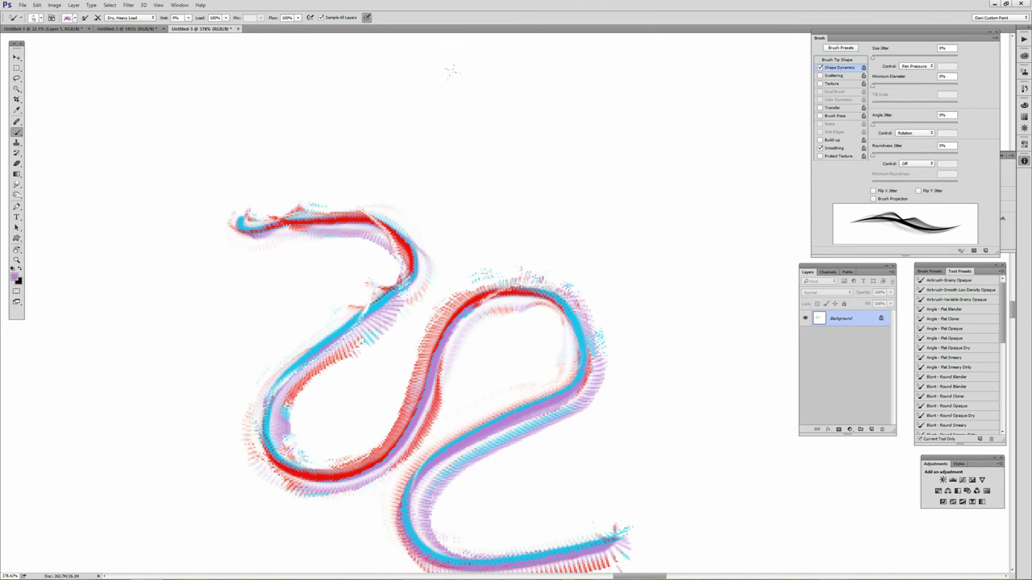
mouse_move(278, 109)
mouse_down()
mouse_move(452, 93)
mouse_move(439, 104)
mouse_move(487, 466)
mouse_up()
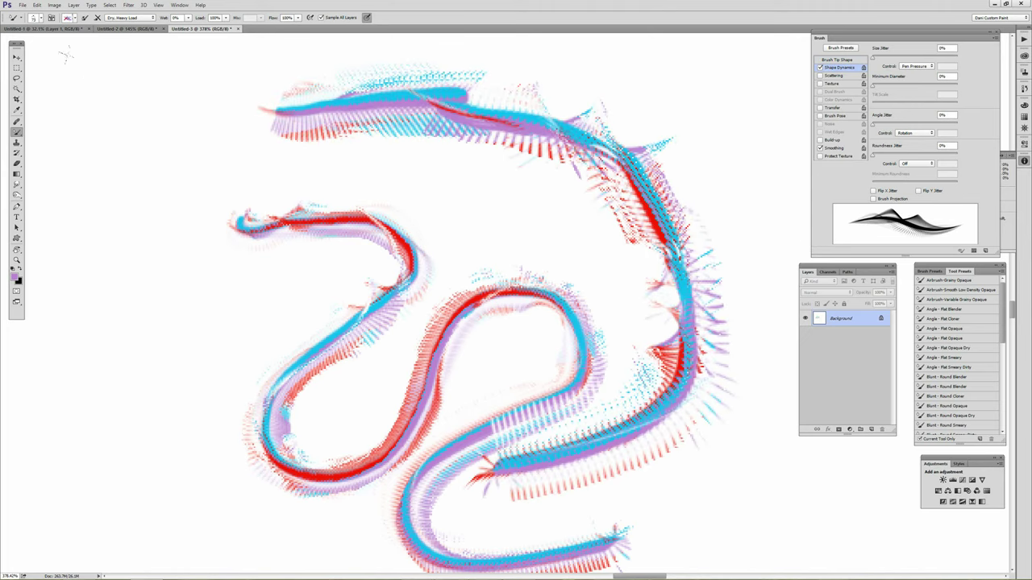
mouse_move(117, 109)
mouse_down()
mouse_move(79, 211)
mouse_move(87, 362)
mouse_move(117, 391)
mouse_move(186, 422)
mouse_up()
mouse_move(129, 383)
mouse_down()
mouse_move(191, 473)
mouse_move(121, 552)
mouse_up()
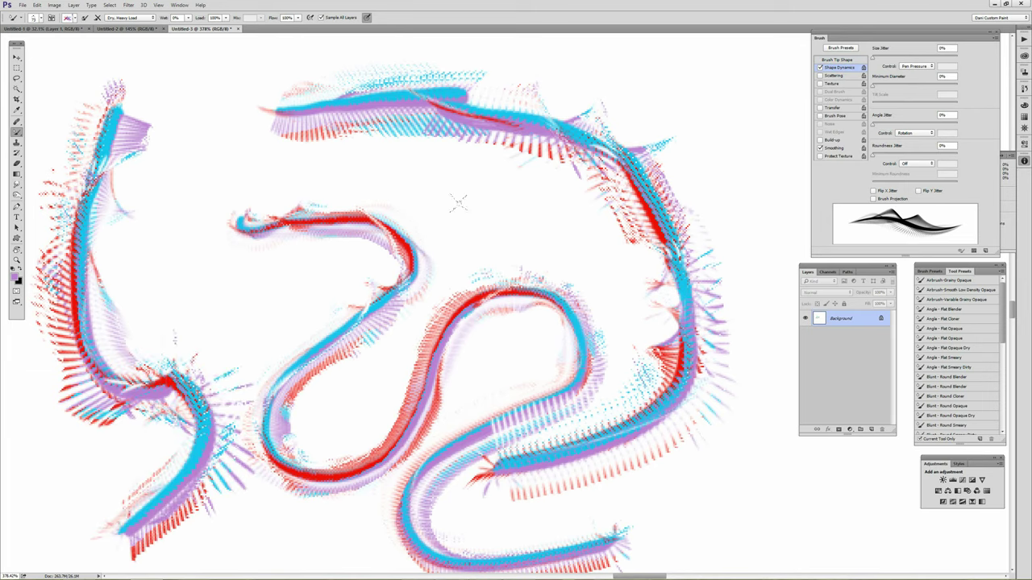
- Choose the flat bristle brush tip from the brush presets for painting on the empty canvas area
mouse_move(631, 93)
mouse_down()
mouse_move(465, 146)
mouse_move(432, 202)
mouse_up()
right_click(409, 185)
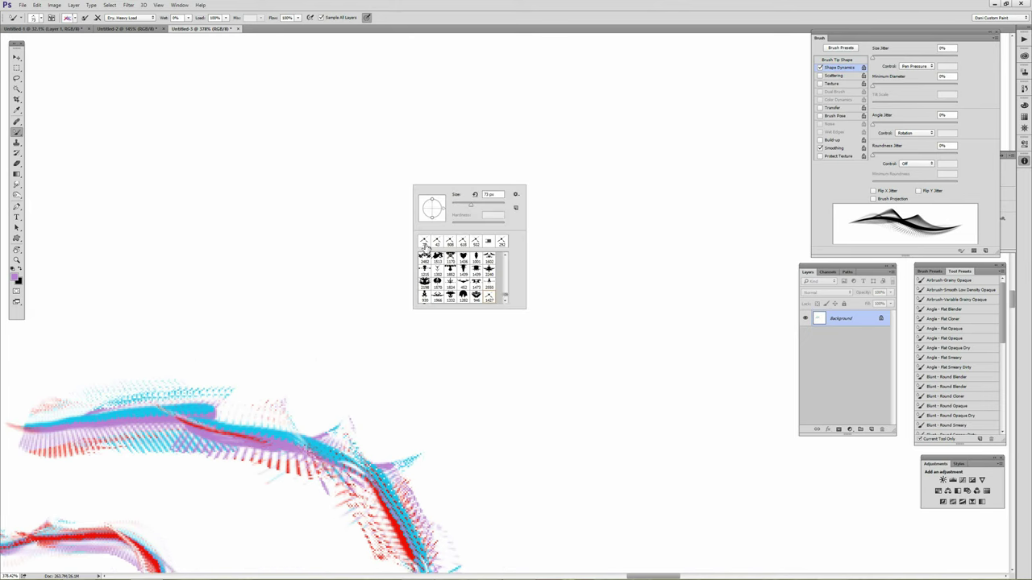
drag(506, 300, 508, 262)
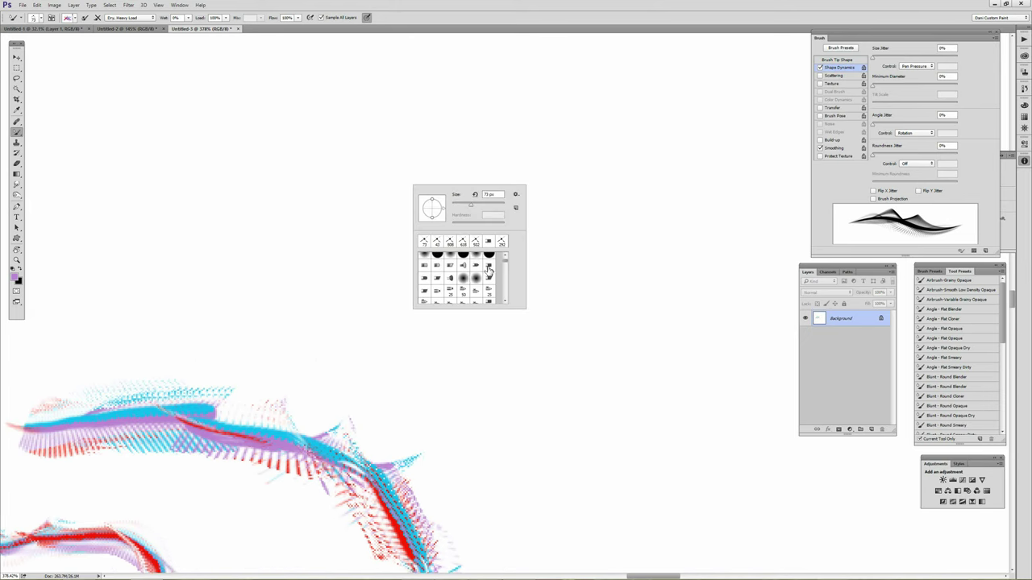
click(496, 261)
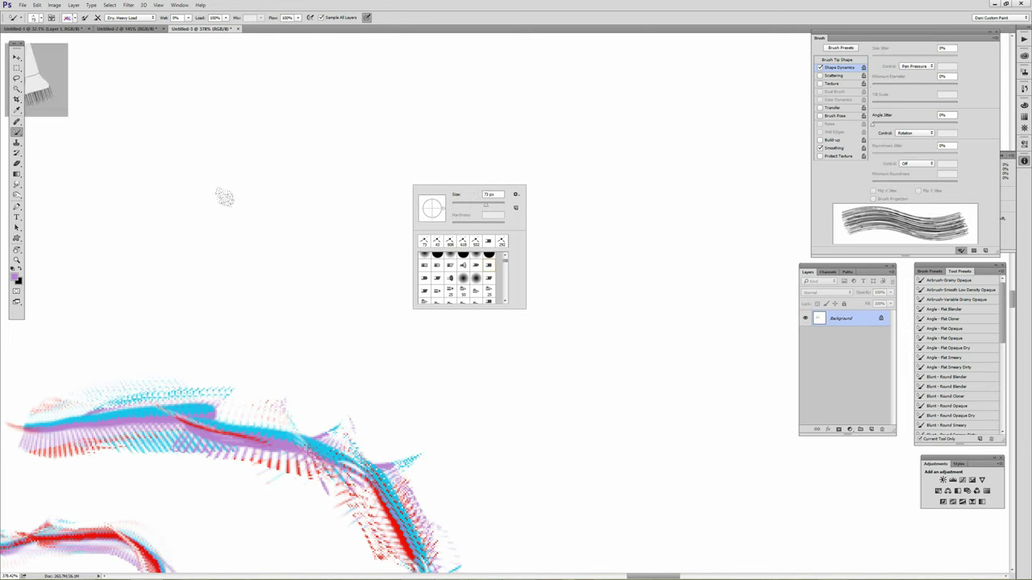
- Paint a short back-and-forth patch and two broad, twisting ribbon strokes with the multicolour bristle brush
mouse_move(261, 191)
mouse_down()
mouse_move(173, 264)
mouse_move(218, 290)
mouse_up()
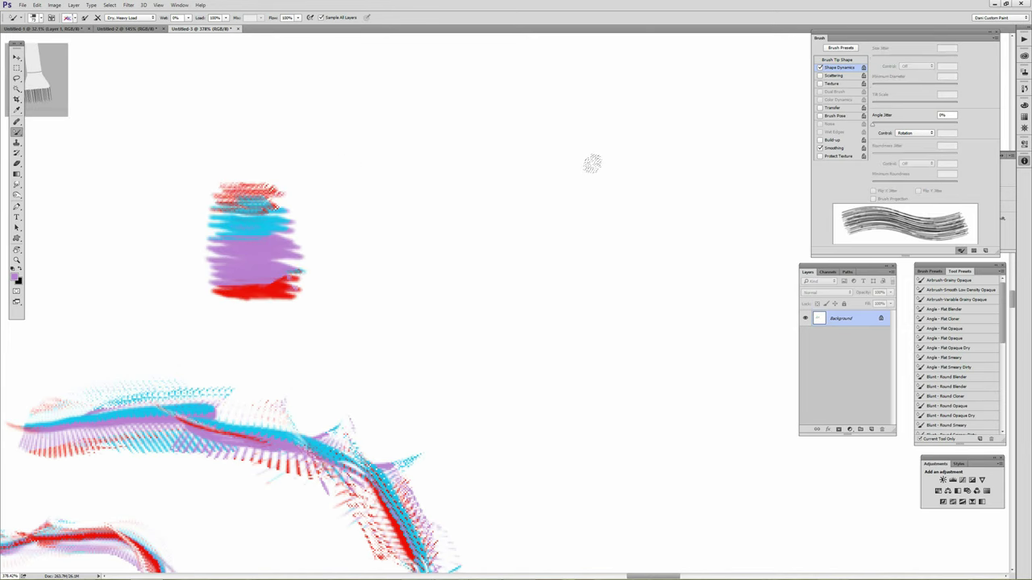
mouse_move(330, 214)
mouse_down()
mouse_move(637, 241)
mouse_move(652, 322)
mouse_move(620, 452)
mouse_move(721, 407)
mouse_move(766, 516)
mouse_move(431, 307)
mouse_move(290, 387)
mouse_move(528, 492)
mouse_move(311, 492)
mouse_move(254, 504)
mouse_up()
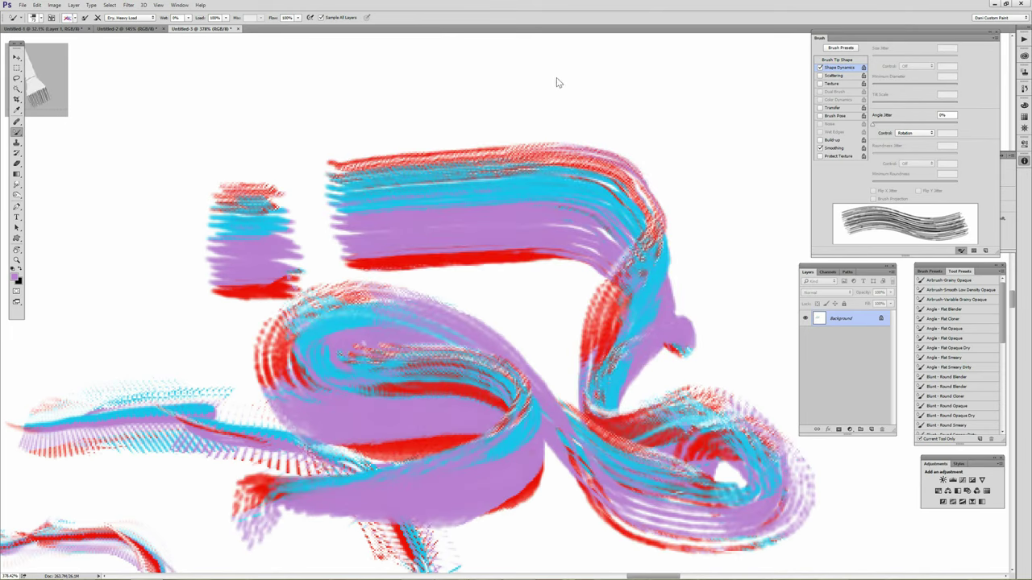
mouse_move(516, 88)
mouse_down()
mouse_move(741, 129)
mouse_move(660, 233)
mouse_move(625, 242)
mouse_up()
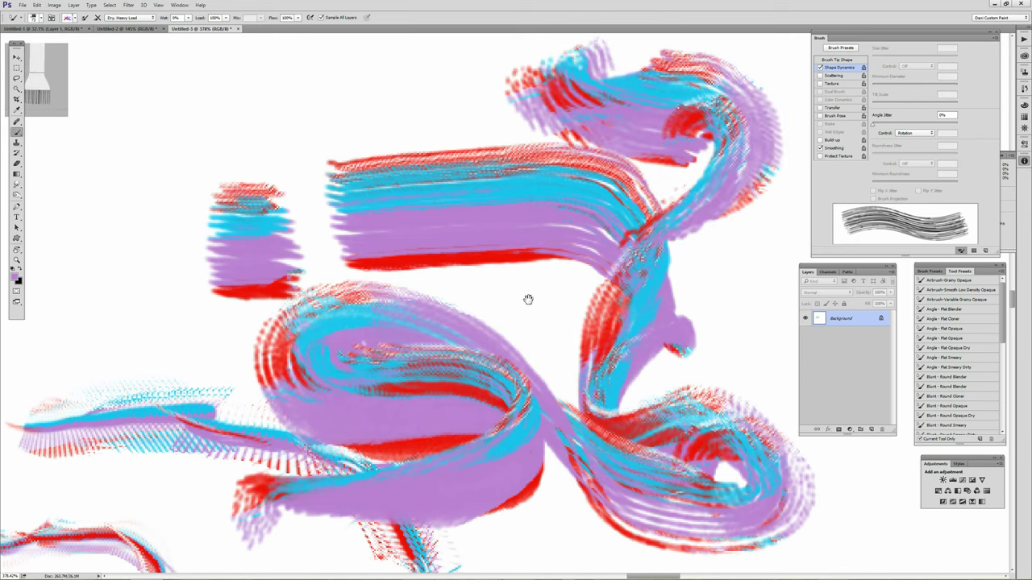
- Switch to the regular Brush tool and choose the 1478 px textured custom tip for painting on an empty canvas area
key(z)
drag(528, 298, 464, 258)
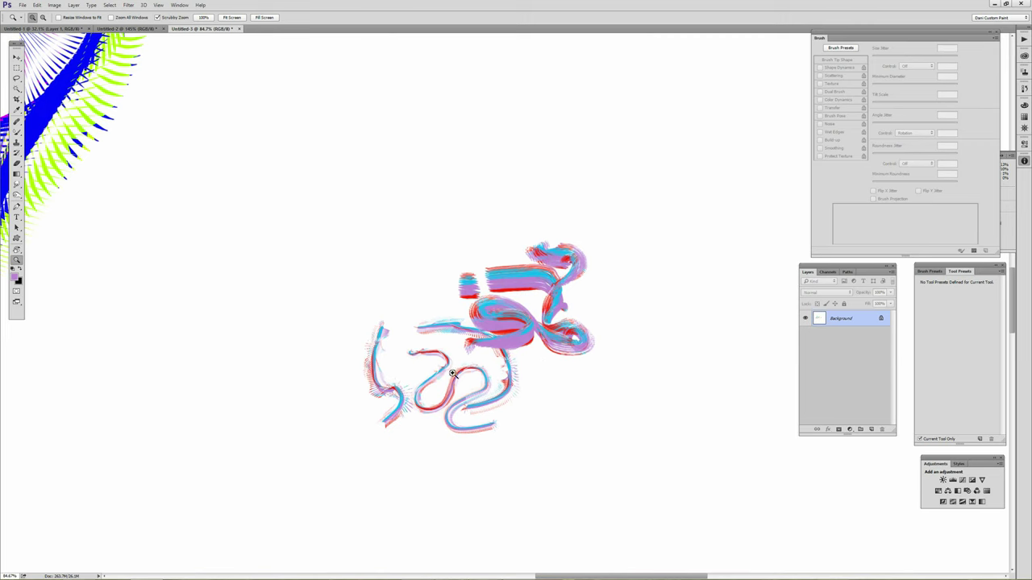
mouse_move(551, 117)
mouse_down()
mouse_move(456, 262)
mouse_move(336, 353)
mouse_move(337, 384)
mouse_up()
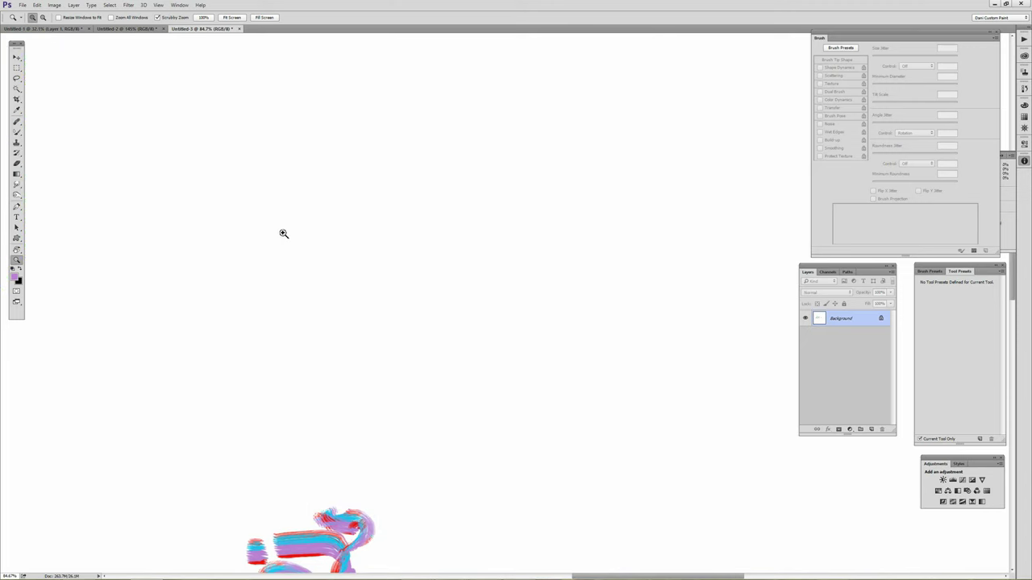
click(17, 130)
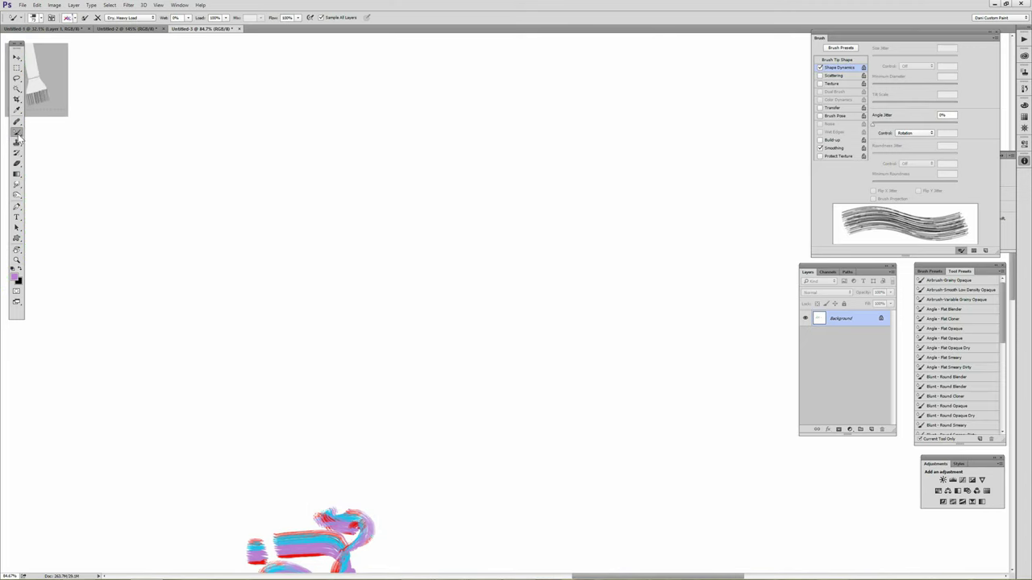
drag(17, 130, 73, 132)
right_click(308, 199)
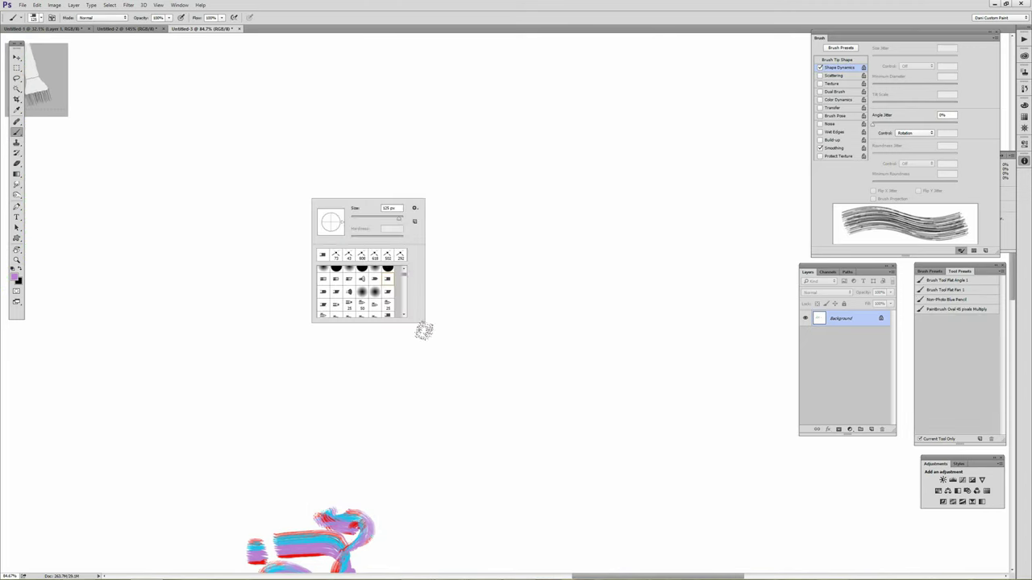
scroll(403, 299, down, 10)
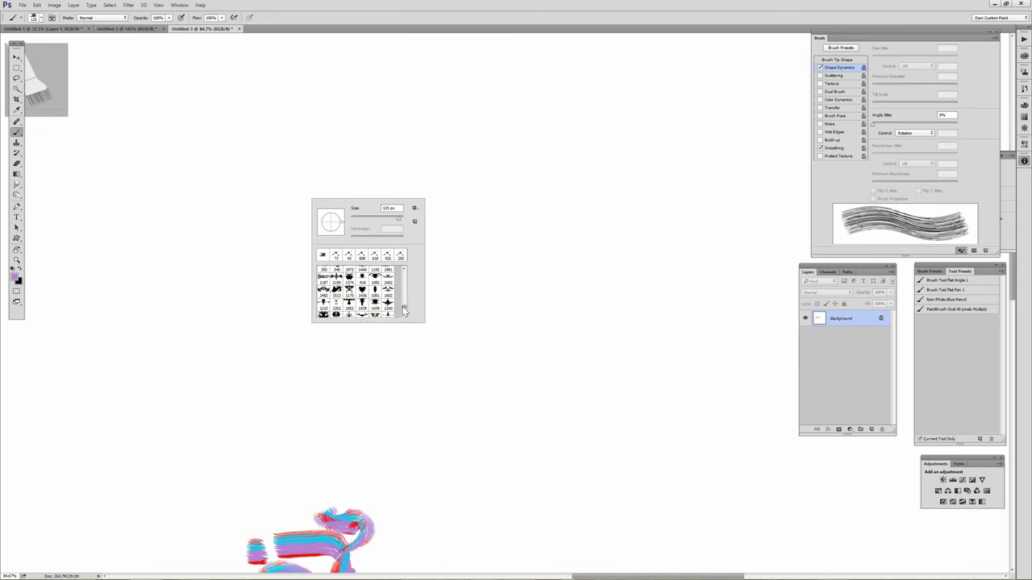
drag(402, 307, 404, 303)
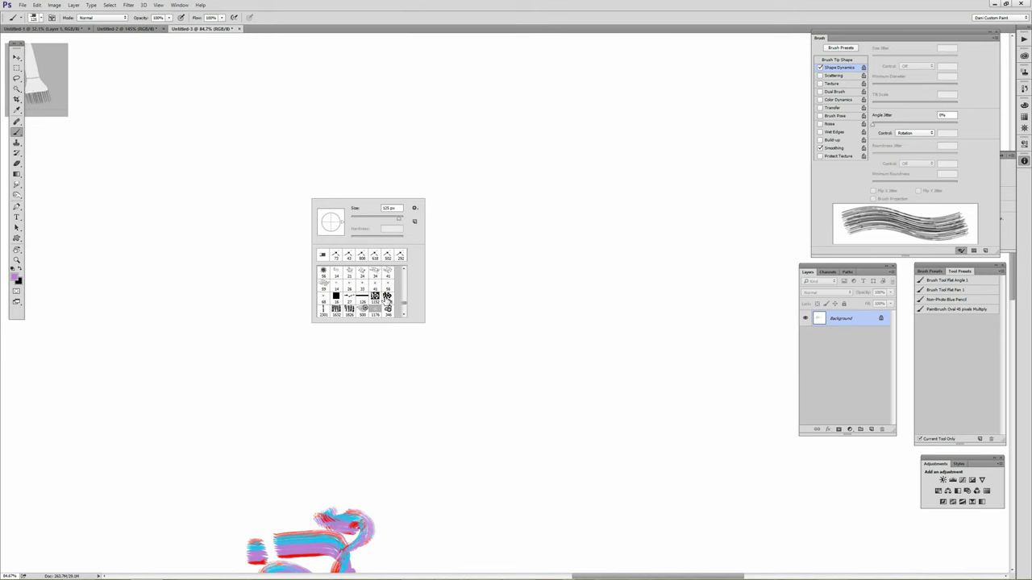
click(387, 296)
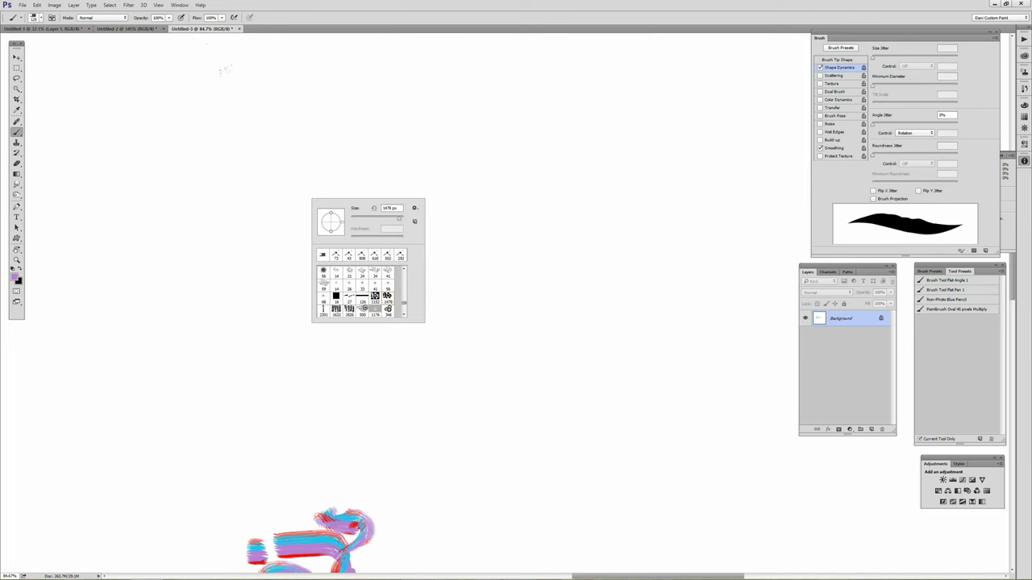
- Reduce the brush size strongly and stamp a purple cluster of overlapping, differently rotated foliage-like marks on the empty area
drag(469, 324, 299, 214)
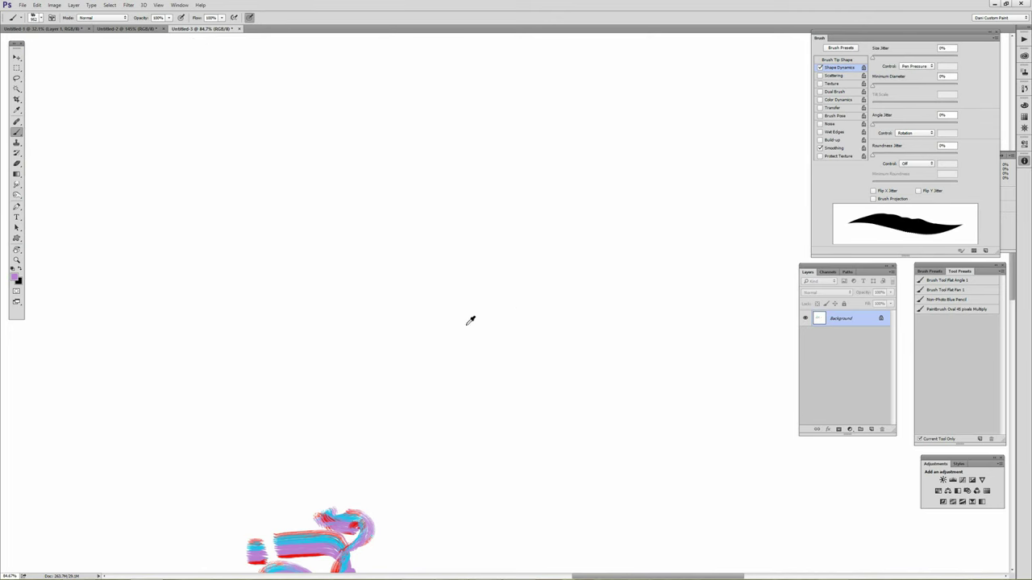
mouse_move(519, 310)
mouse_down()
mouse_move(398, 360)
mouse_move(322, 284)
mouse_up()
mouse_move(254, 294)
mouse_down()
mouse_move(260, 303)
mouse_move(188, 282)
mouse_up()
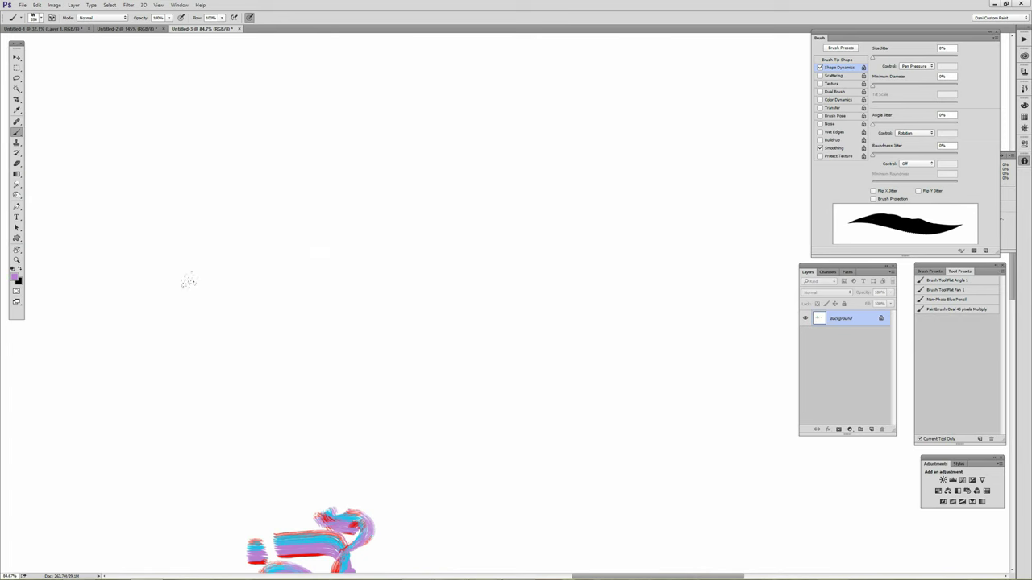
click(191, 232)
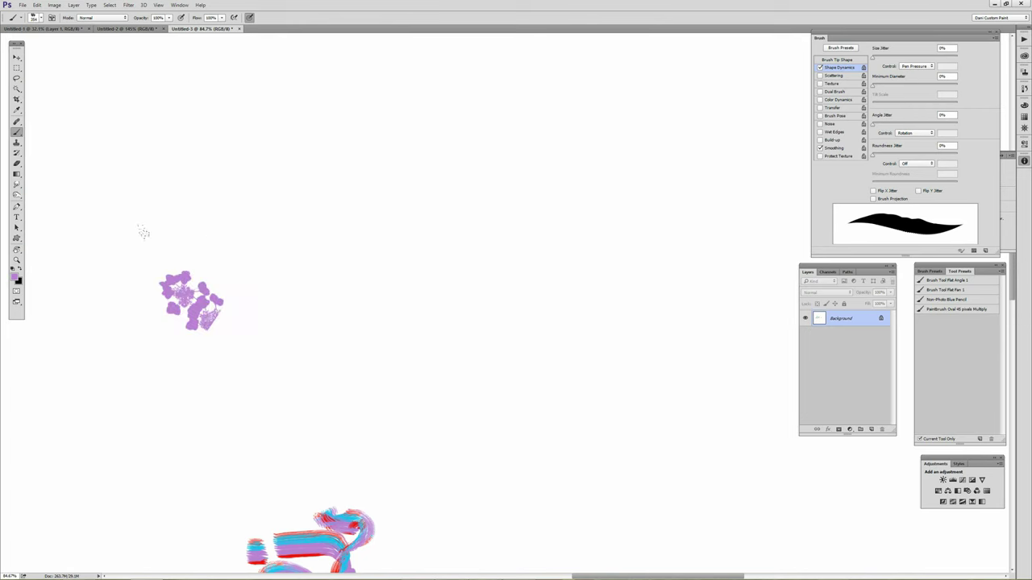
click(218, 200)
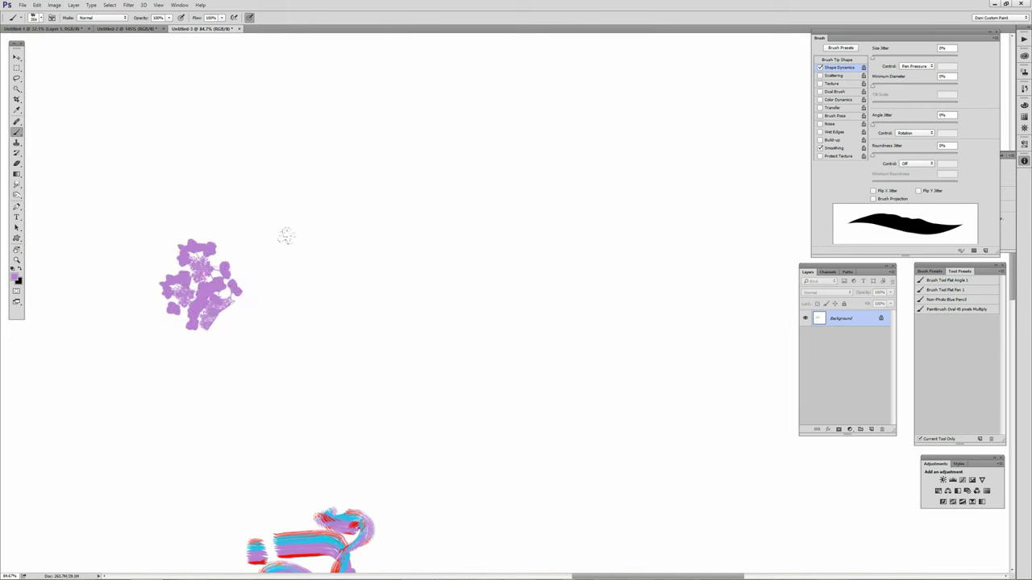
click(224, 193)
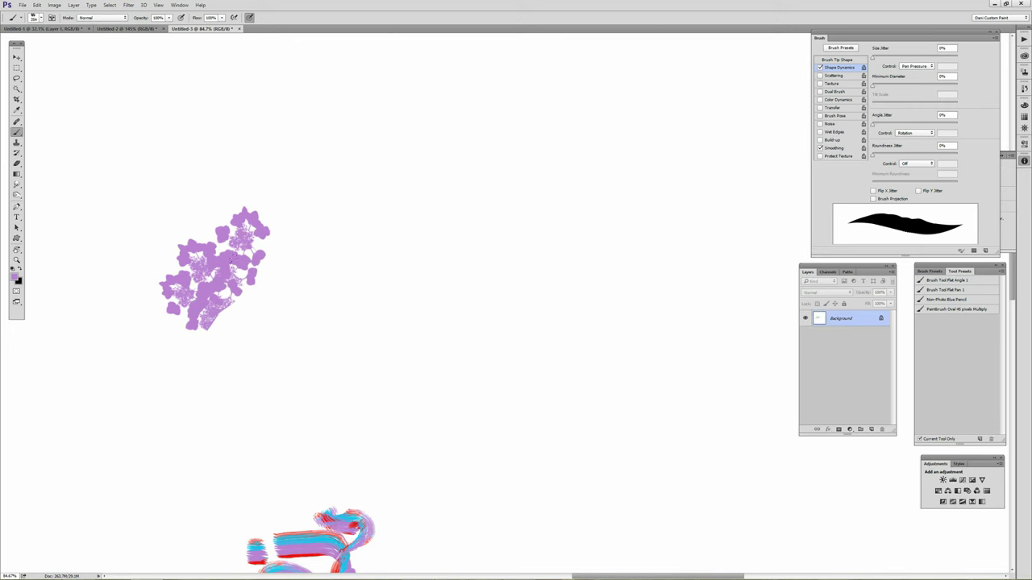
click(198, 192)
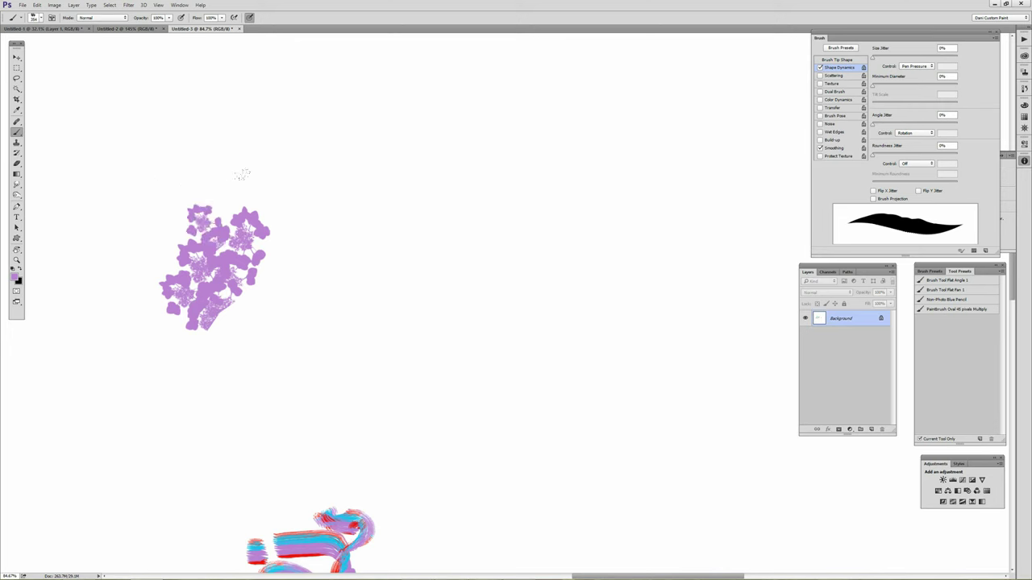
click(248, 197)
click(149, 249)
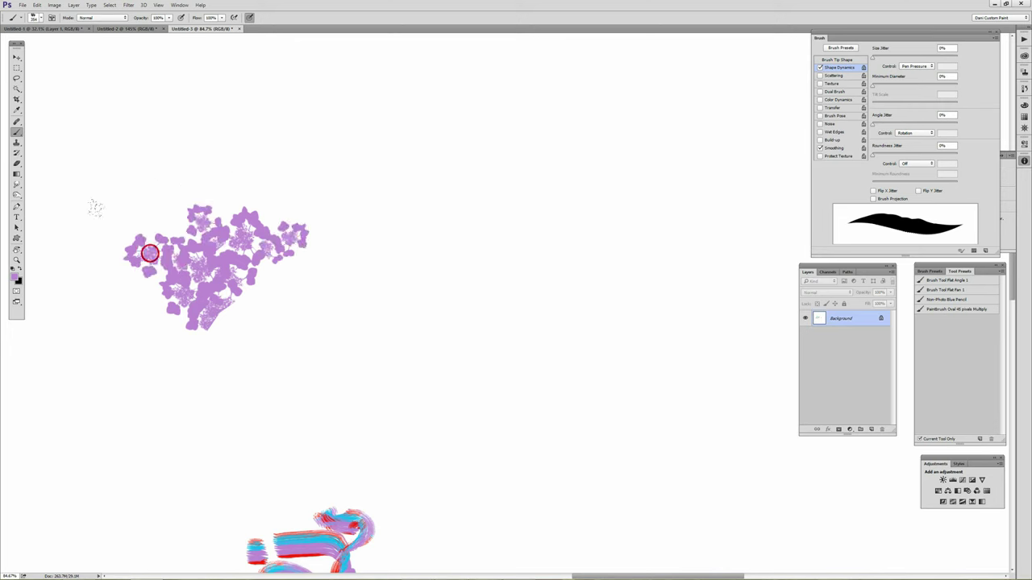
click(220, 184)
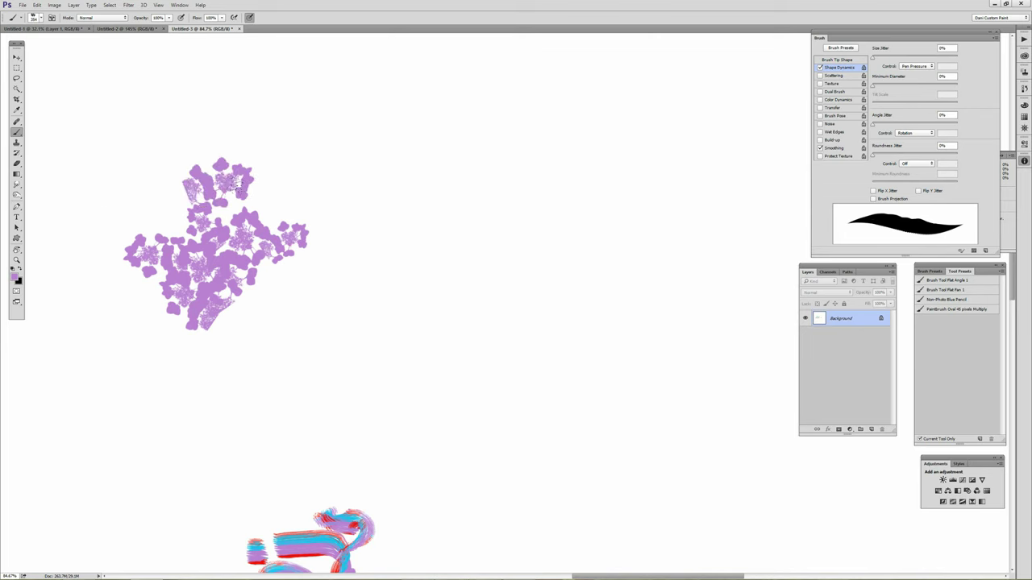
- Pick a yellow-green foreground colour and stamp rotated marks over the middle, top and sides of the purple cluster
mouse_move(248, 211)
mouse_down()
mouse_move(245, 226)
mouse_move(321, 203)
mouse_move(266, 231)
mouse_move(242, 198)
mouse_up()
click(215, 190)
click(210, 257)
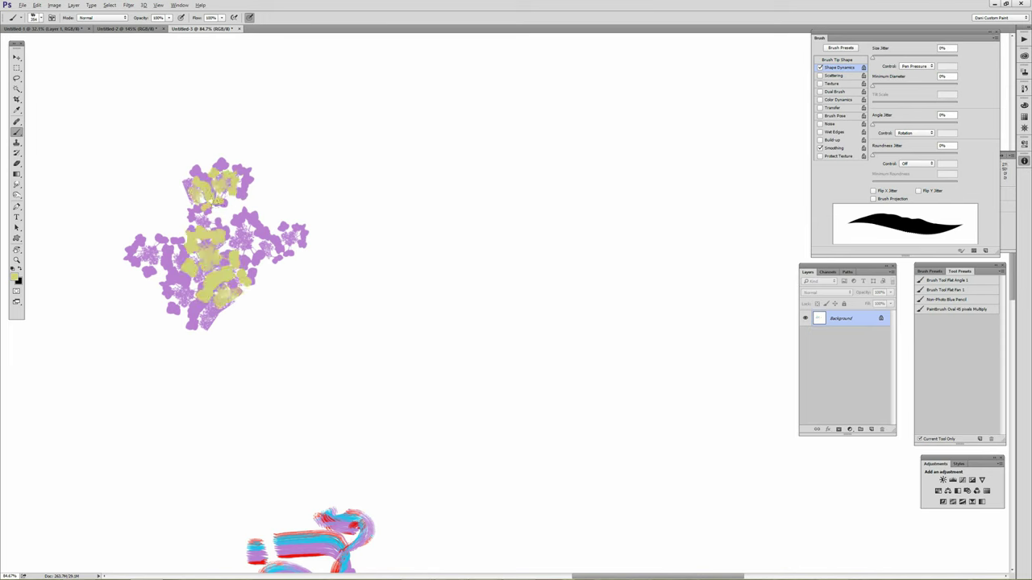
click(153, 255)
drag(153, 255, 258, 239)
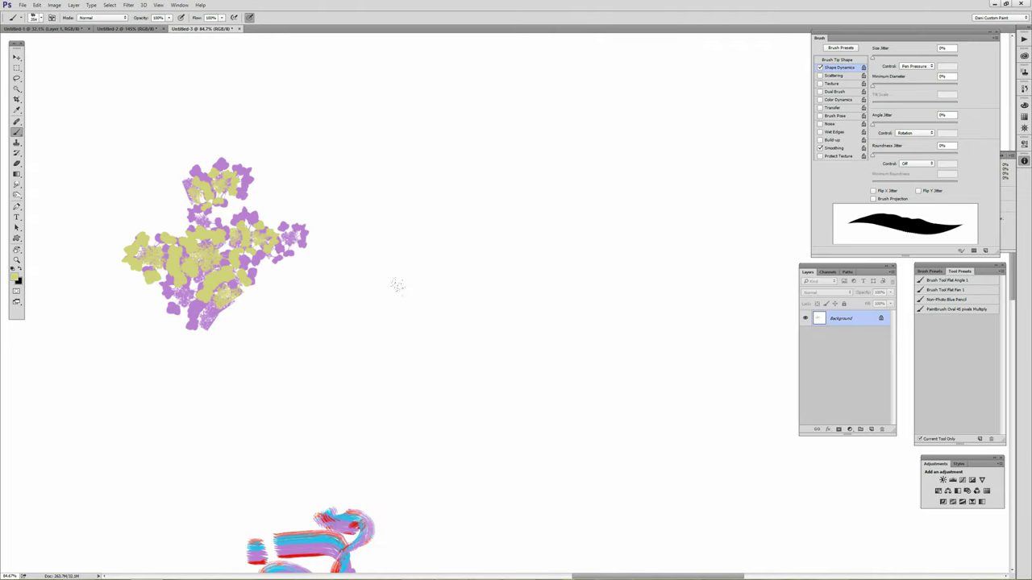
- Fill the whole canvas with the blue, white and gold linear gradient, running from blue at its upper-right corner toward the lower-left
key(z)
mouse_move(440, 331)
mouse_down()
mouse_move(481, 380)
mouse_move(353, 315)
mouse_move(379, 364)
mouse_move(405, 334)
mouse_up()
key(g)
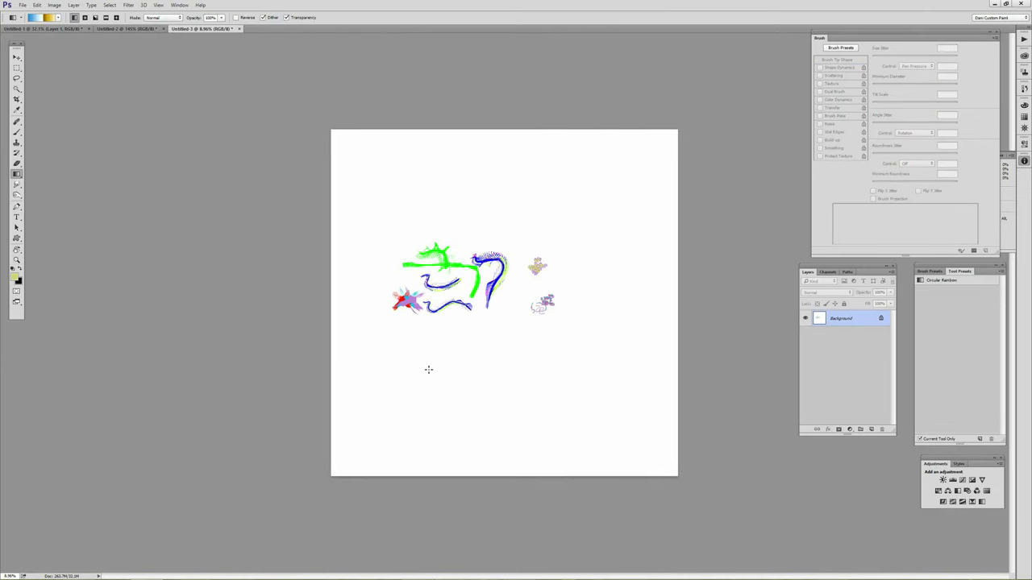
drag(324, 478, 680, 115)
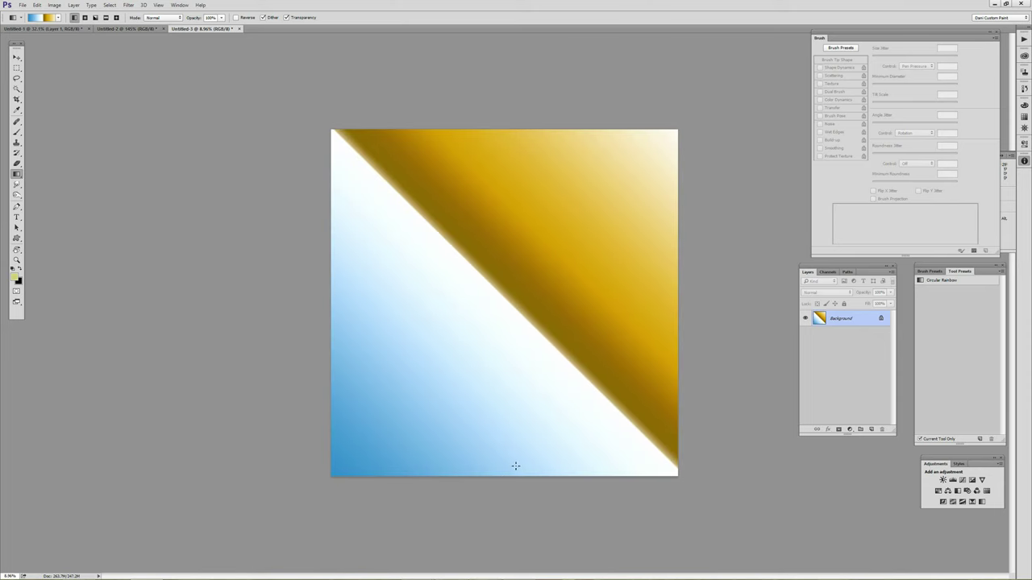
drag(440, 503, 410, 515)
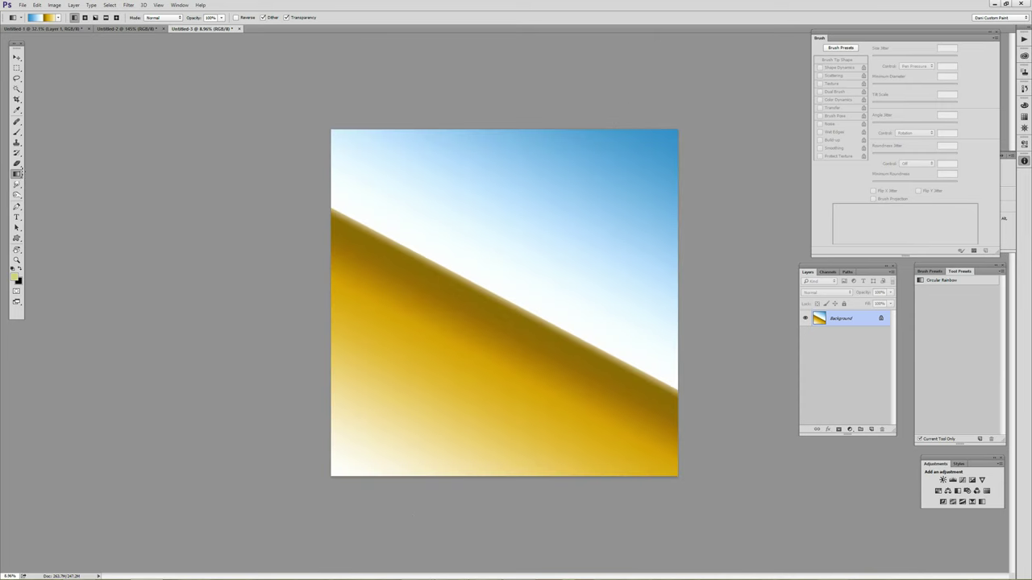
- Activate the Custom Shape tool in Pixels mode and choose an abstract, wide grunge-textured shape from the shape picker
click(16, 238)
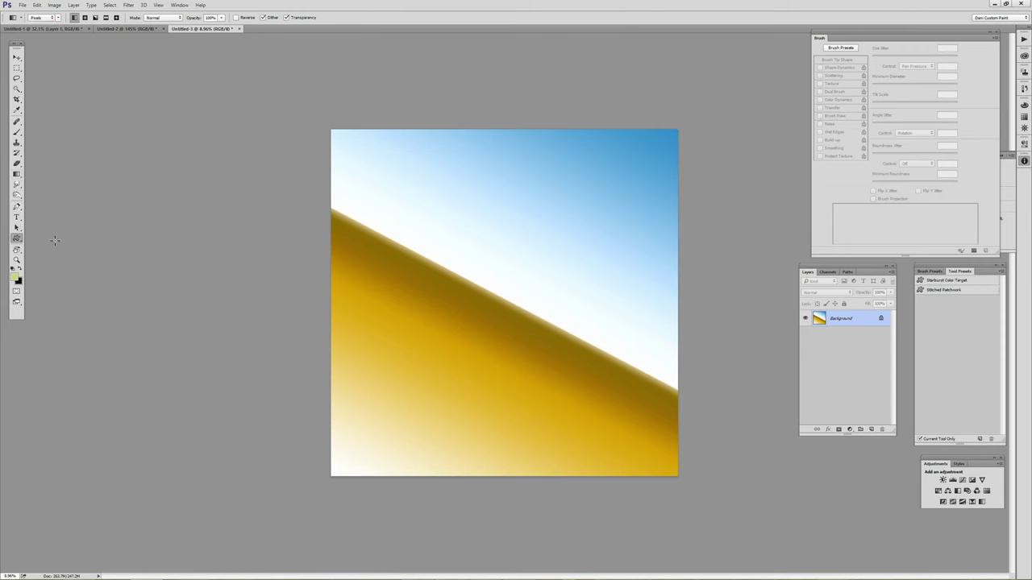
right_click(460, 278)
scroll(609, 359, down, 2)
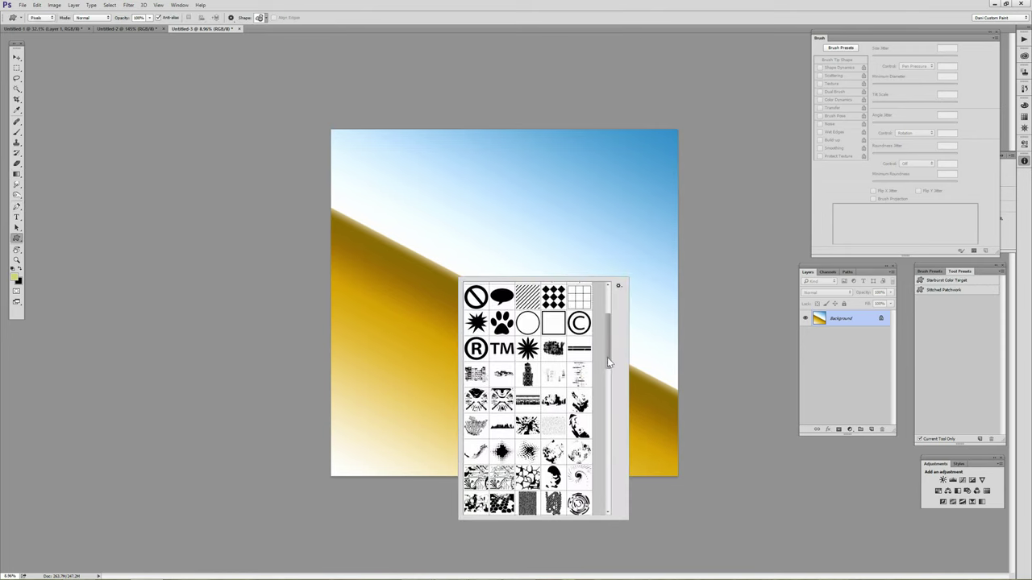
drag(607, 358, 605, 433)
click(501, 426)
click(324, 207)
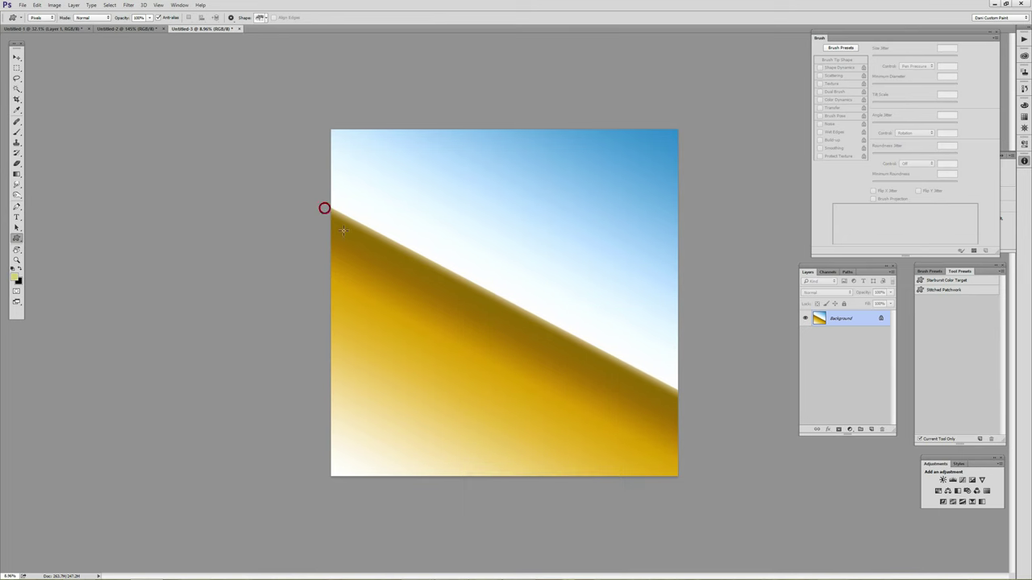
- Try drawing the custom shape across the full width of the gradient's diagonal horizon, and undo it
drag(342, 231, 663, 378)
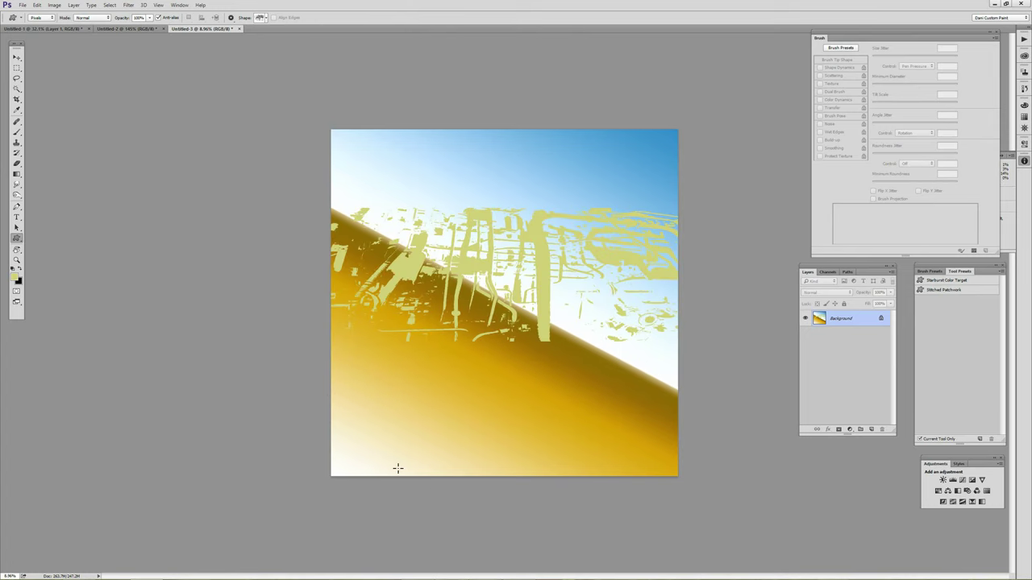
key(ctrl+z)
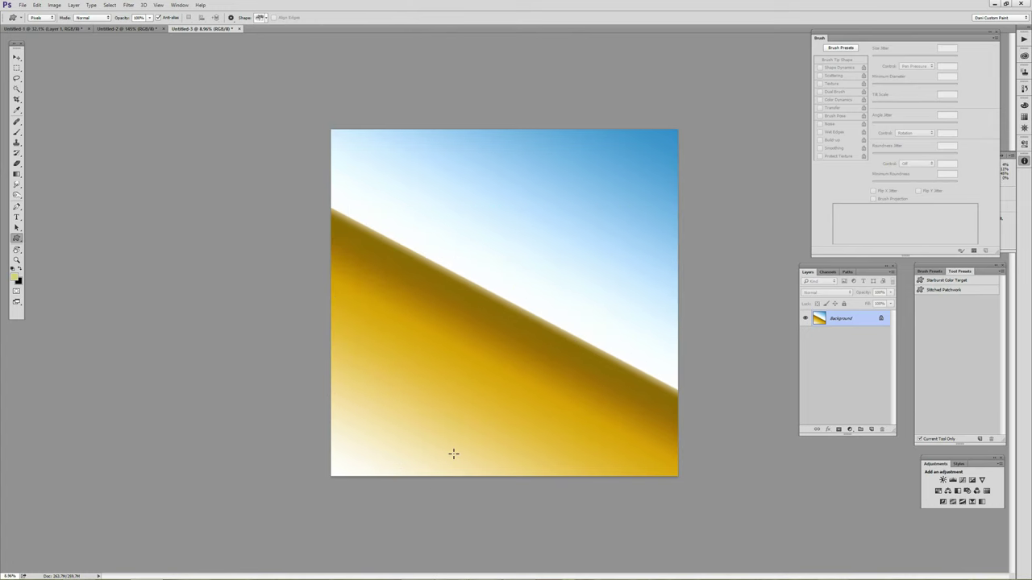
- Rotate the canvas view to about -25° so the gradient's horizon is nearly level, and return to the Custom Shape tool
key(r)
drag(537, 461, 599, 424)
key(u)
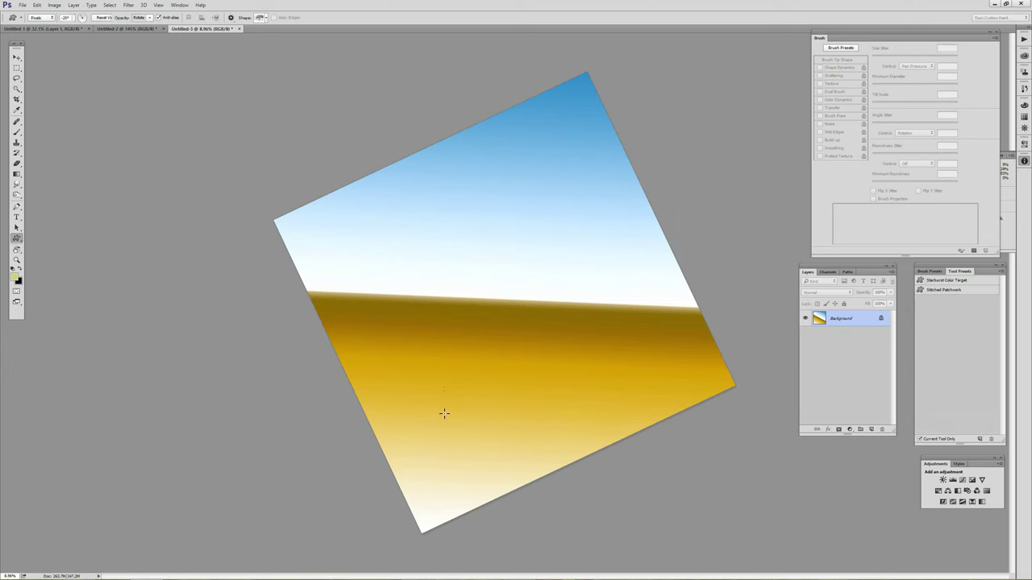
- Try drawing the custom shape over the horizon in the rotated view, and undo it
drag(350, 318, 516, 414)
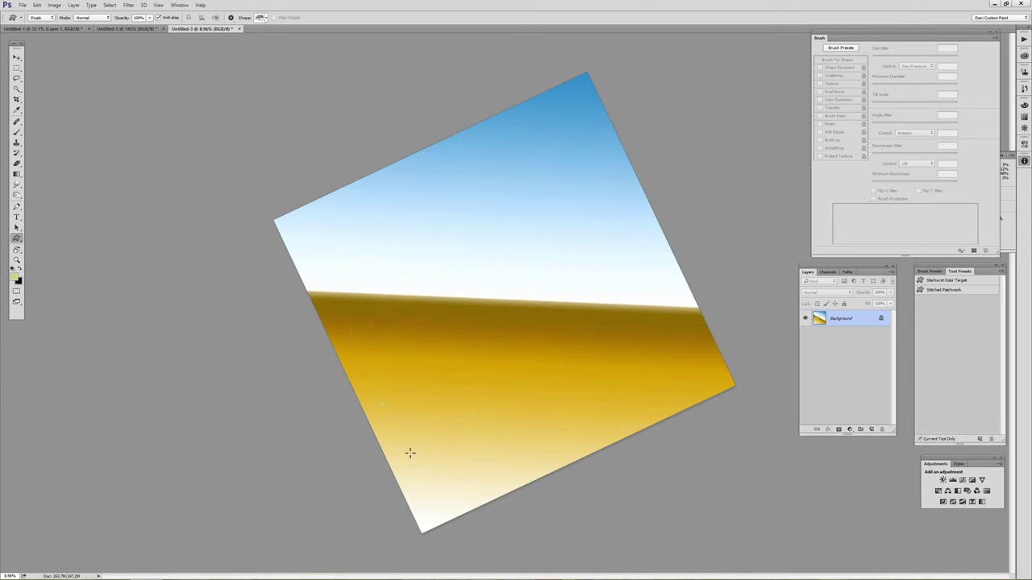
drag(393, 468, 649, 416)
key(Escape)
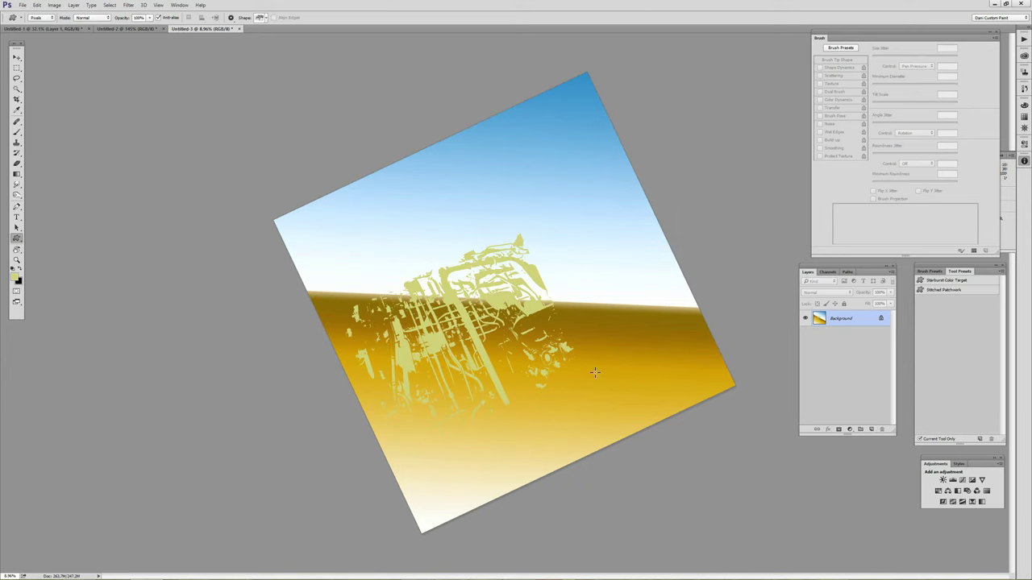
key(ctrl+z)
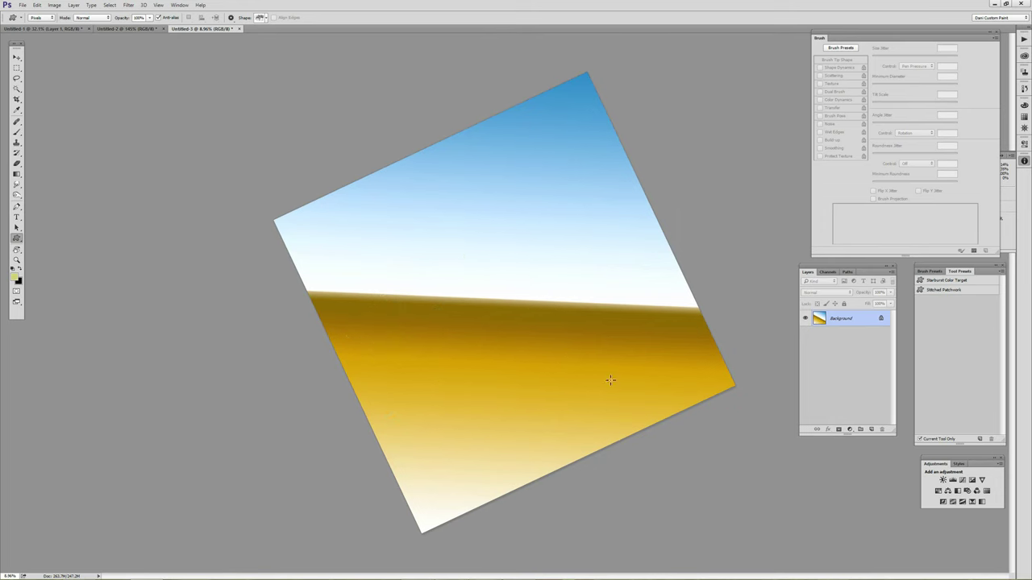
- Add a new layer above the background with the default name, Normal mode and 100% opacity
key(ctrl+shift+n)
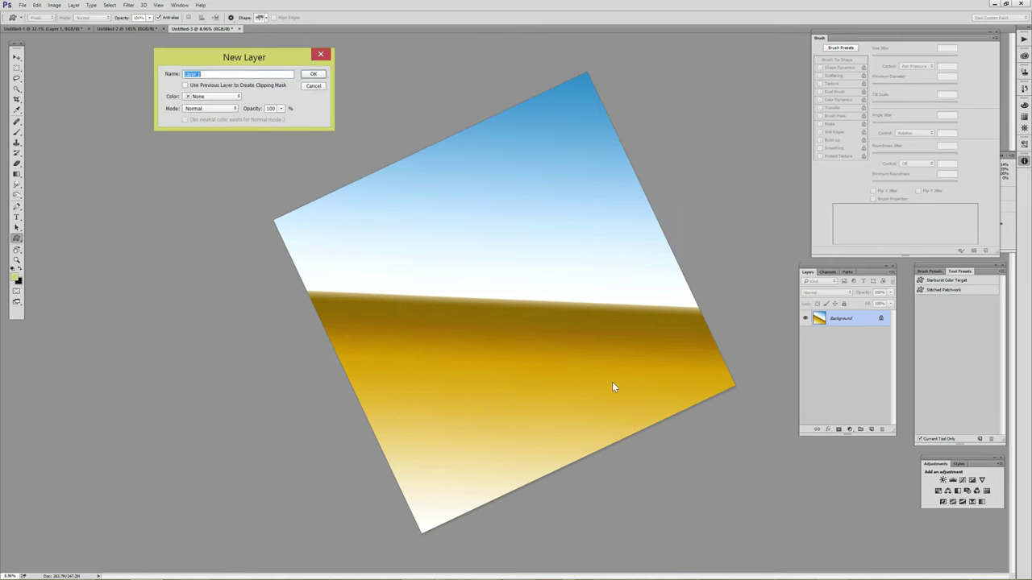
click(315, 72)
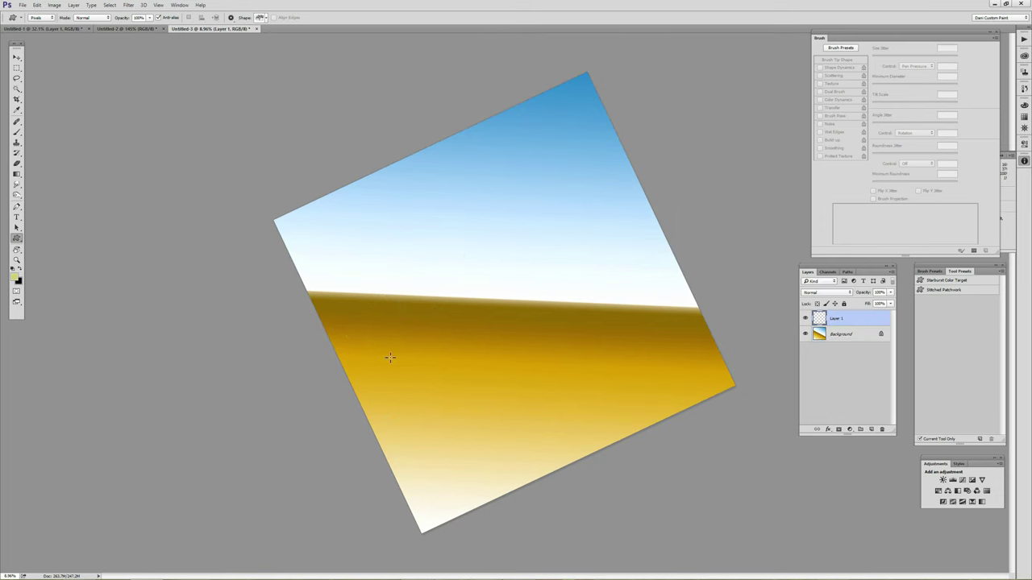
- Try drawing a smaller custom shape on the new layer just below the horizon, and undo it
drag(375, 366, 488, 396)
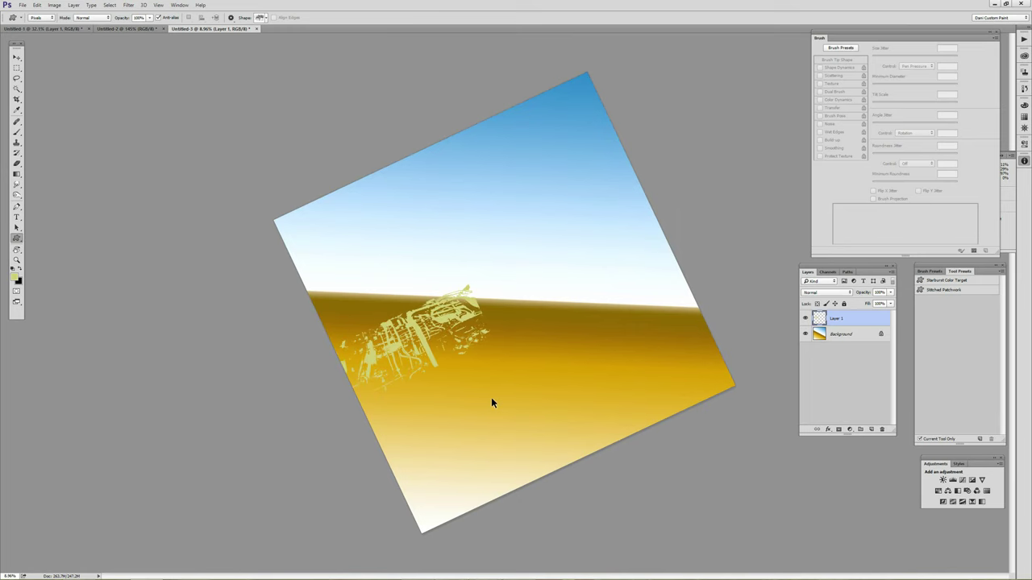
key(z)
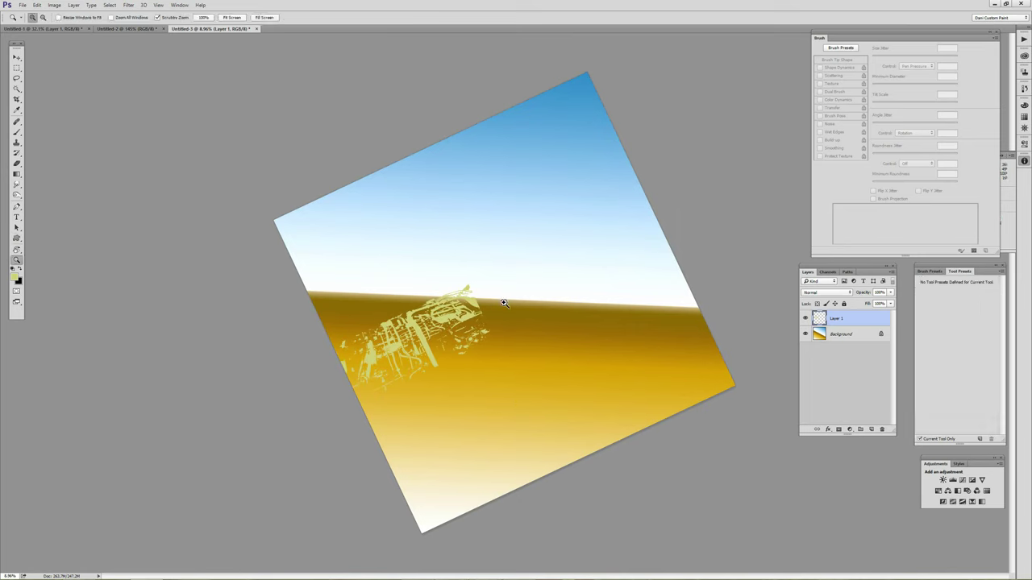
key(ctrl+z)
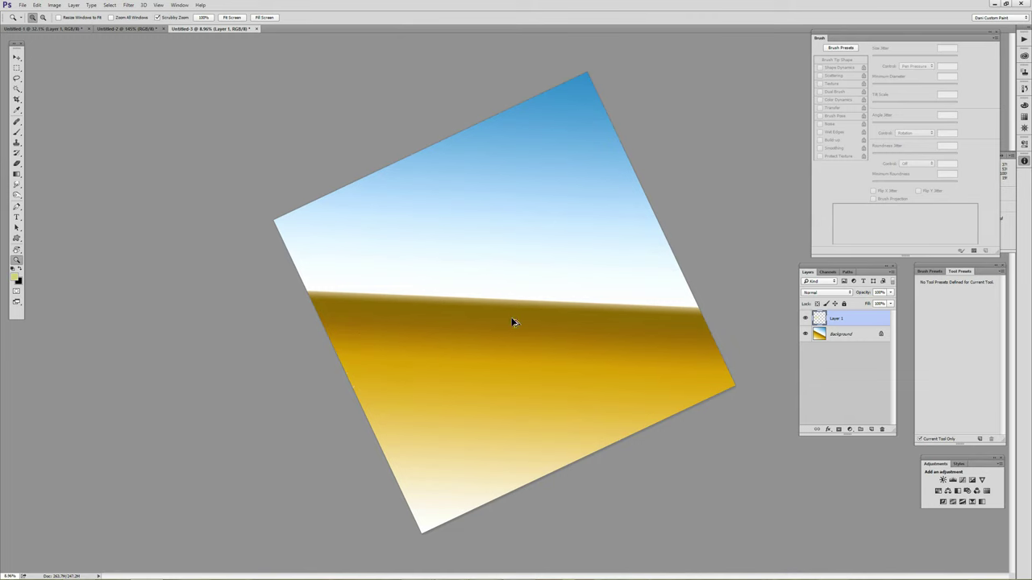
alt+click(458, 304)
alt+click(461, 302)
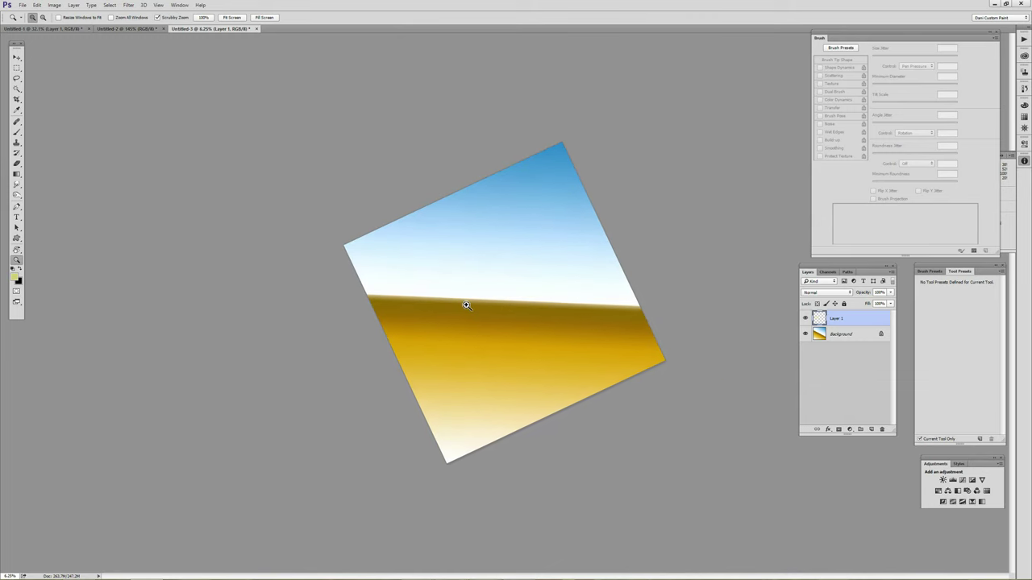
- Sample the dark brown just below the horizon and draw small and large copies of the custom shape along it with the Custom Shape tool
key(u)
alt+click(484, 302)
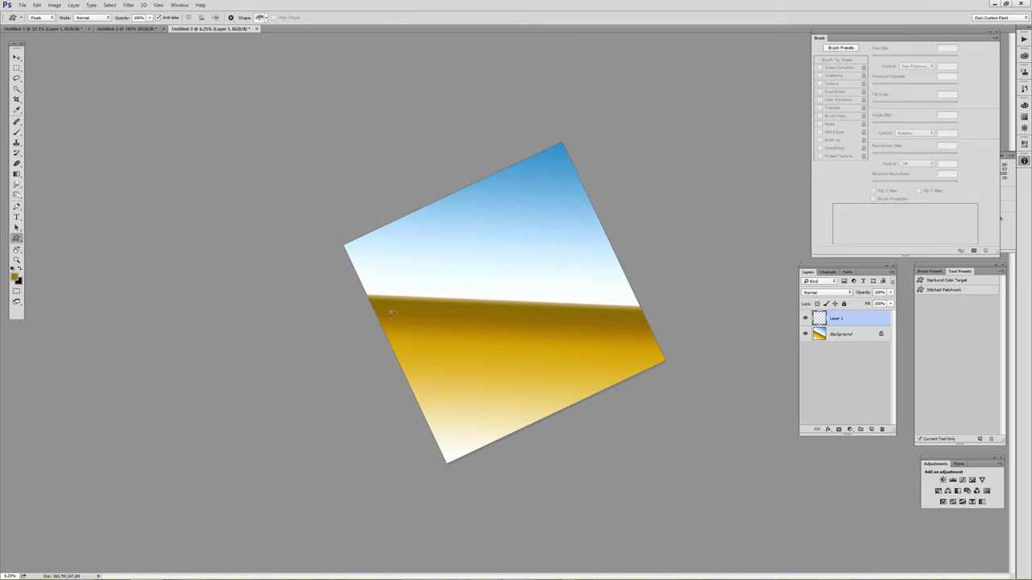
mouse_move(379, 303)
mouse_down()
mouse_move(448, 314)
mouse_move(430, 318)
mouse_move(426, 307)
mouse_move(532, 303)
mouse_up()
alt+shift+right_click(540, 314)
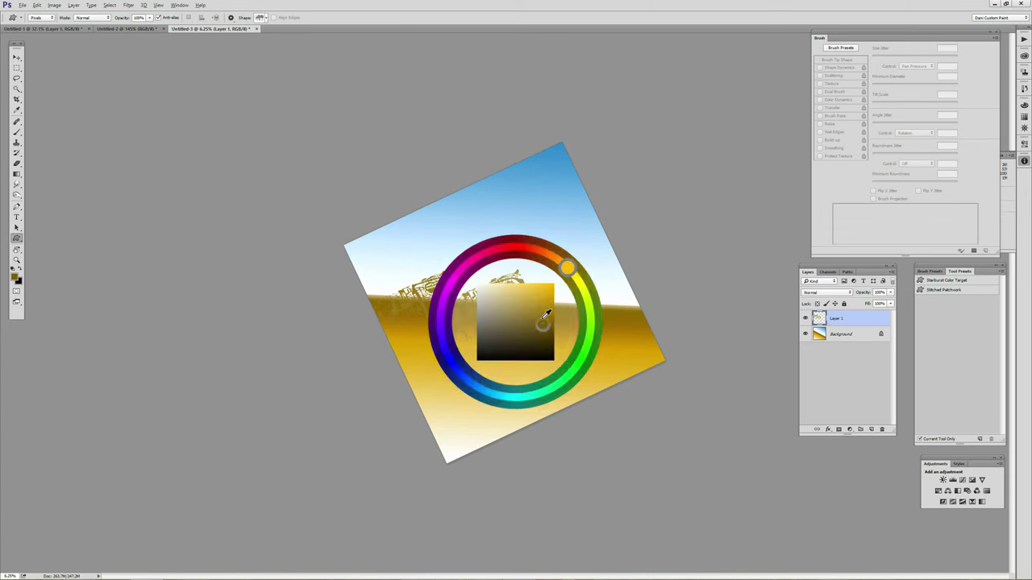
drag(514, 310, 634, 321)
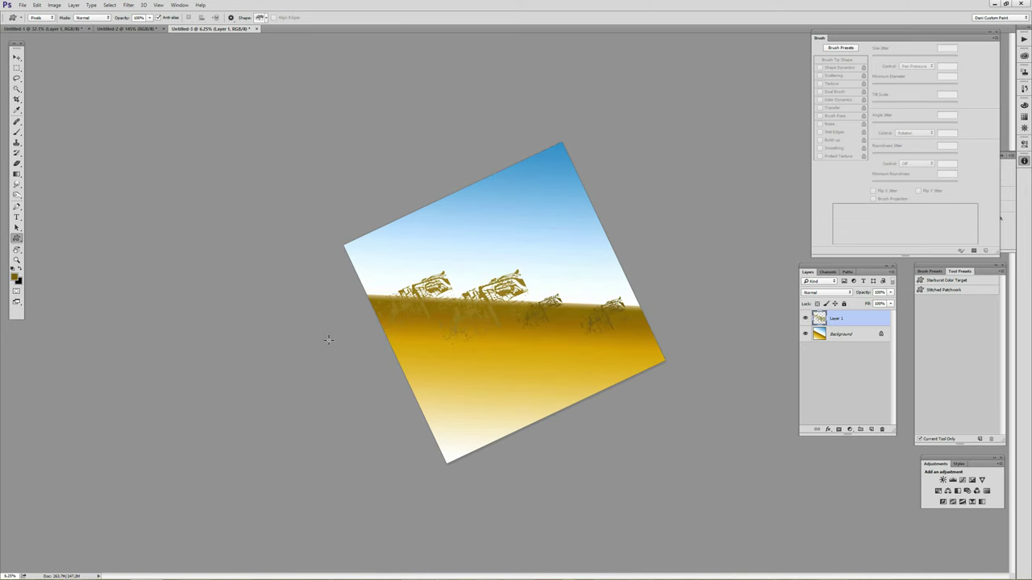
drag(389, 314, 569, 321)
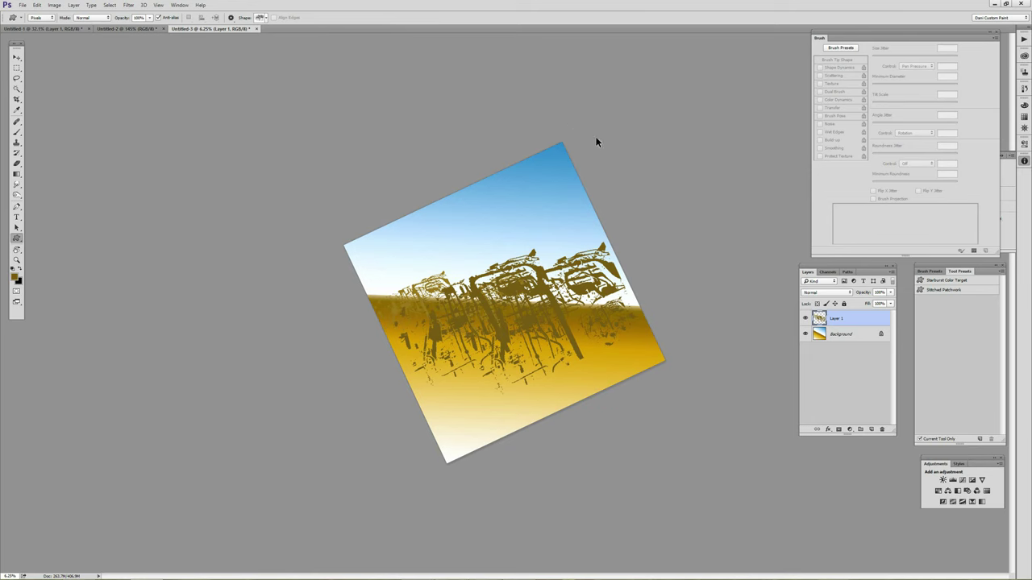
- Transform the shape layer by rotating it about 27°, widening it to about 168% and flattening it to about 61%, aligned just below the horizon
key(ctrl+t)
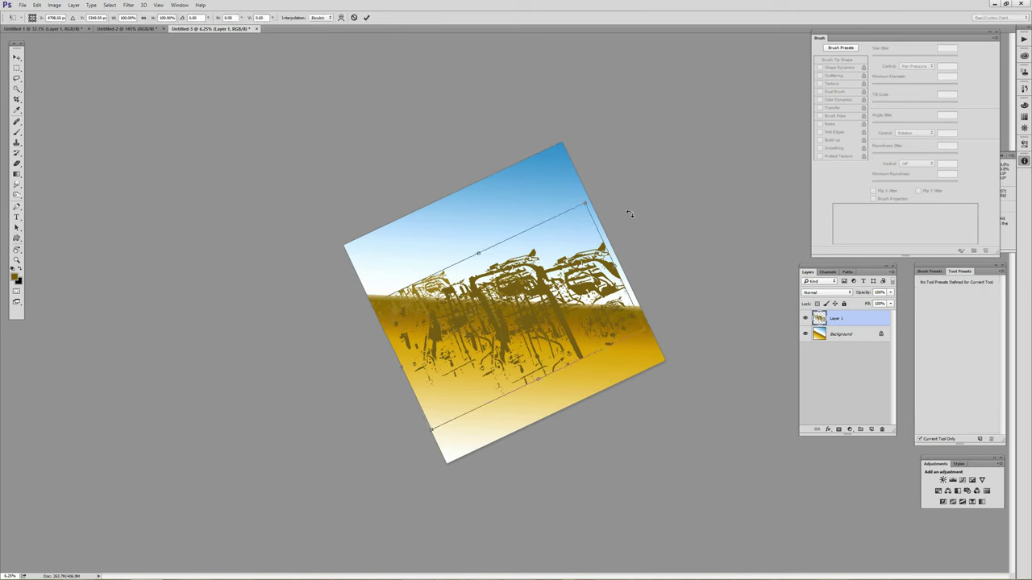
drag(629, 213, 652, 249)
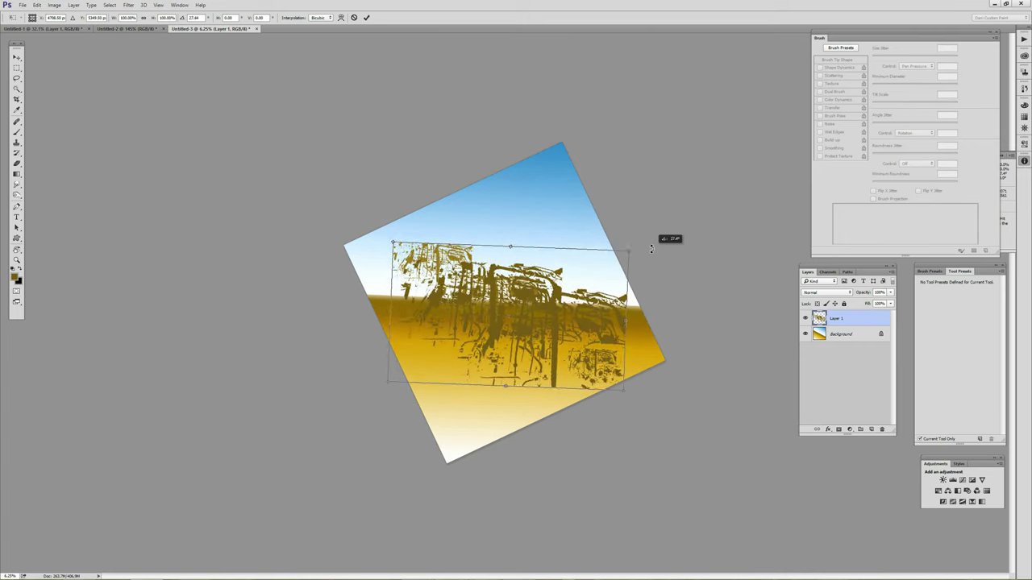
drag(627, 321, 694, 323)
drag(395, 311, 307, 301)
click(507, 243)
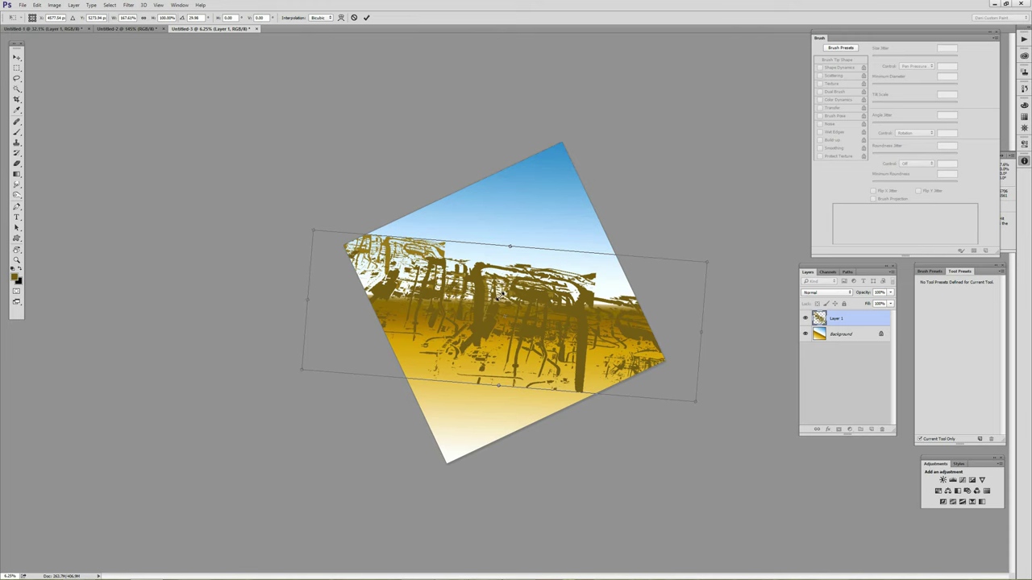
drag(498, 297, 500, 292)
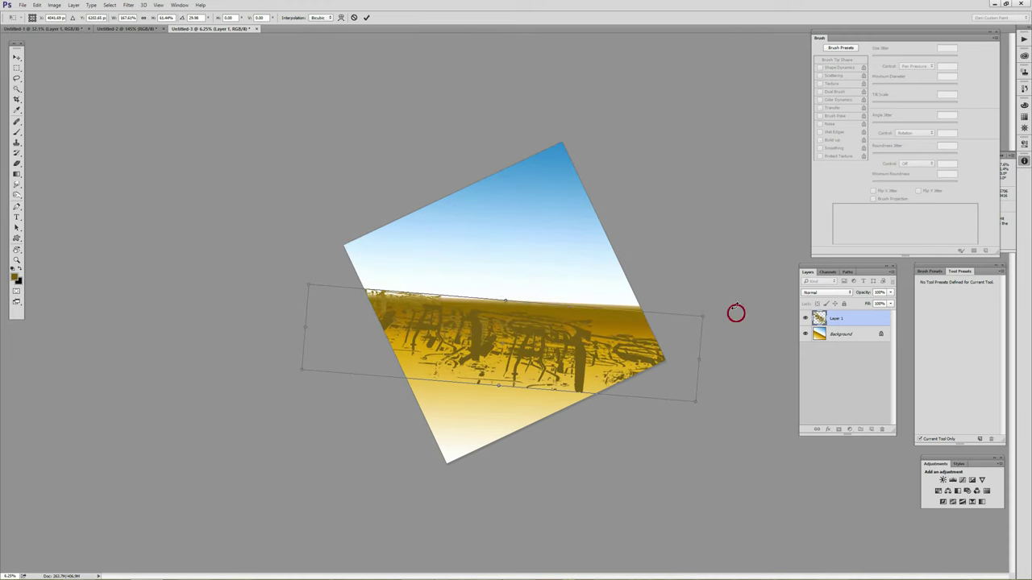
drag(735, 306, 709, 308)
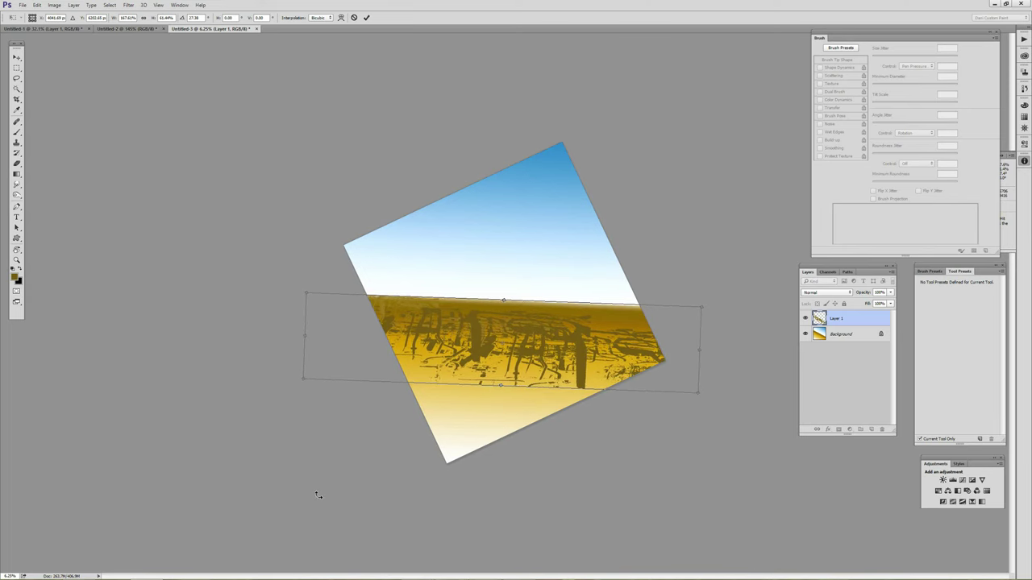
key(u)
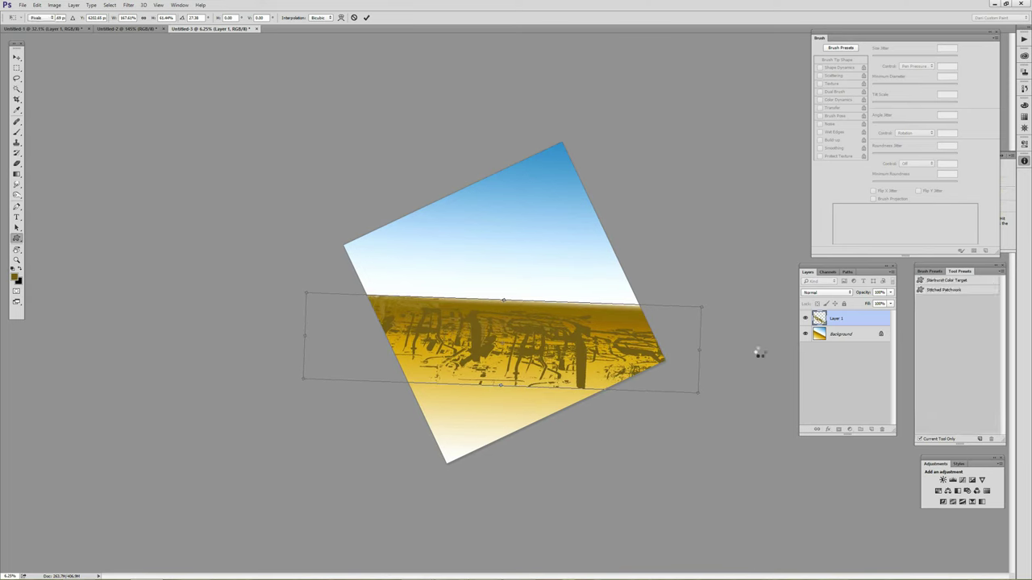
key(Return)
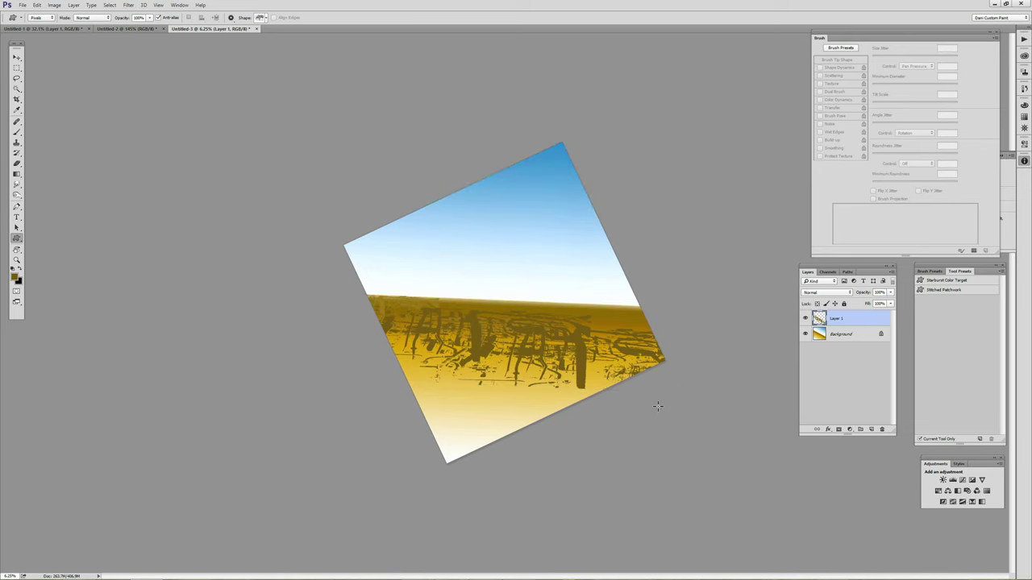
- Add a new layer on top with the default settings and sample the pale yellow from the foreground
key(ctrl+shift+n)
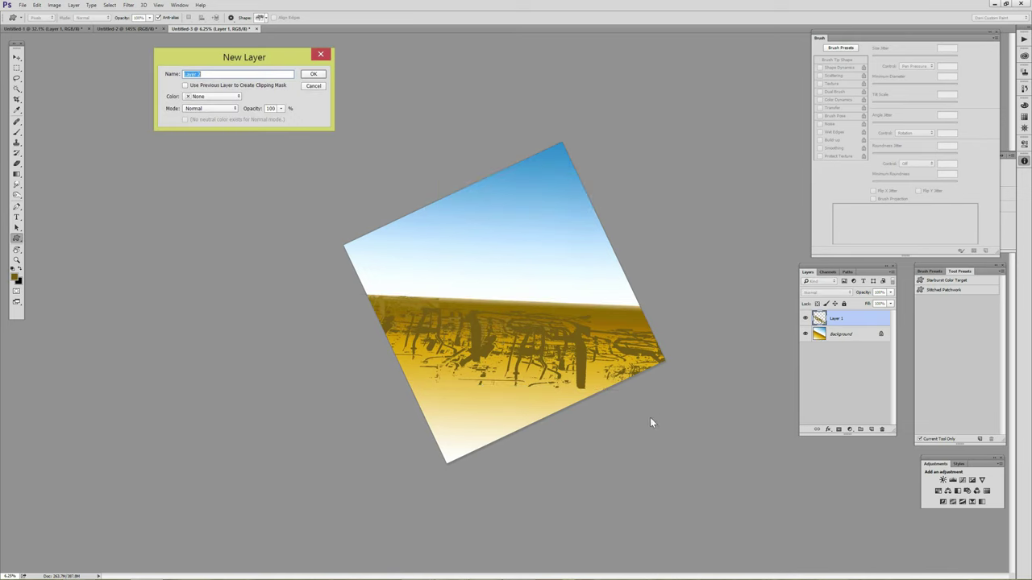
key(Return)
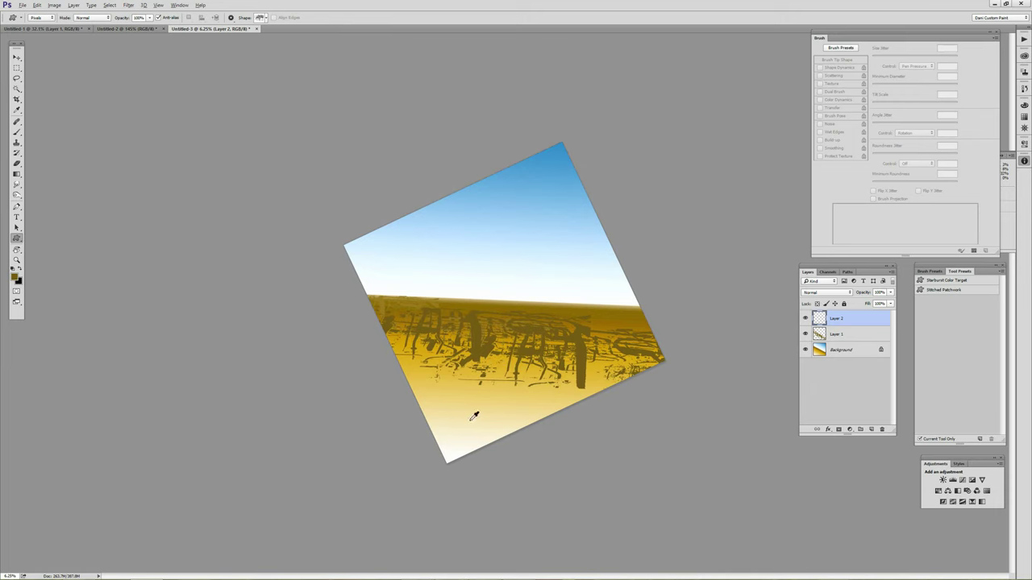
click(492, 409)
- Try drawing two pale copies of the custom shape over the ground on the new layer, and undo both
drag(479, 360, 457, 364)
drag(523, 395, 550, 375)
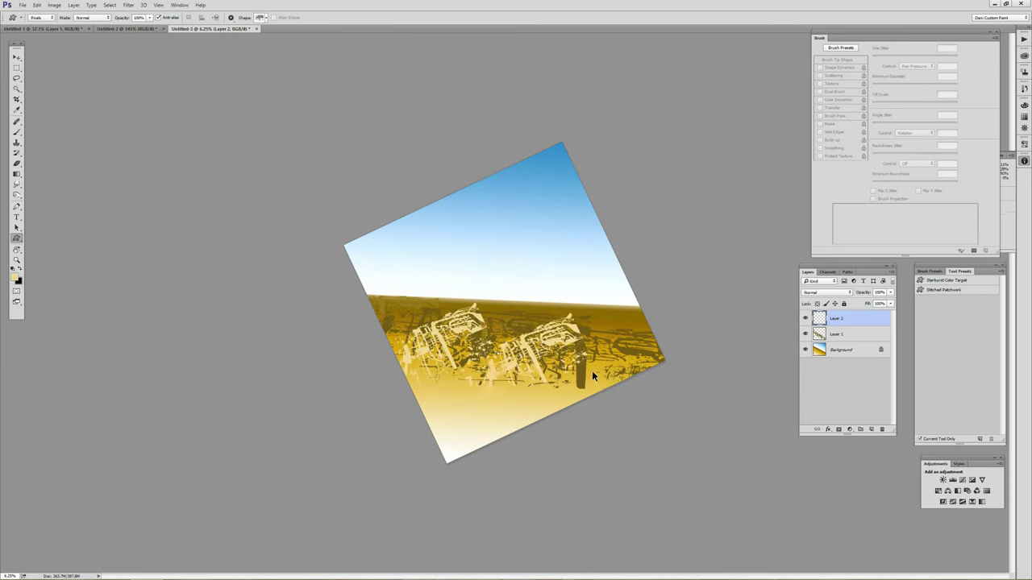
key(ctrl+alt+z)
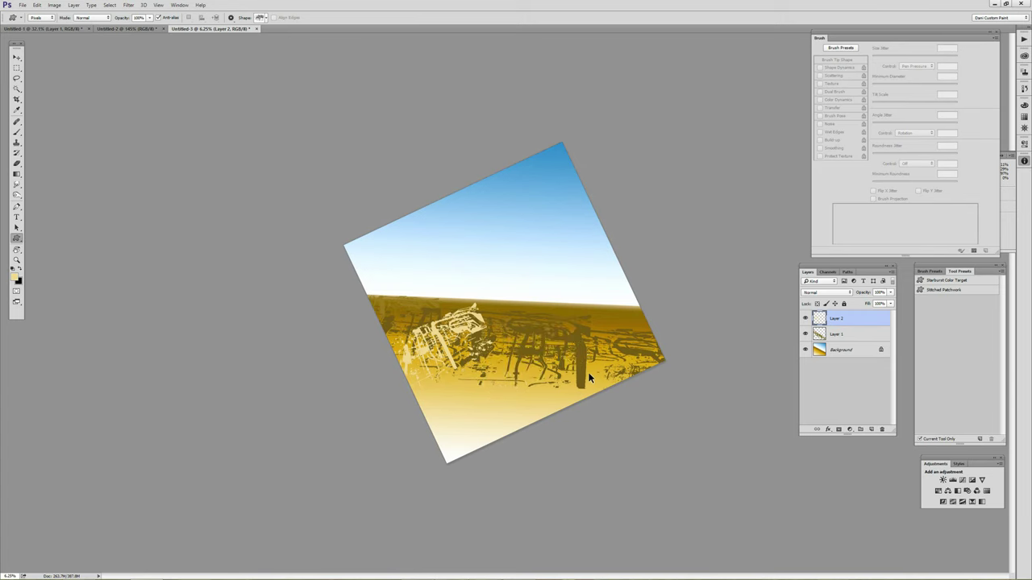
key(ctrl+alt+z)
- Choose a different custom shape with fine broken lines and draw several overlapping pale copies across the ground
right_click(532, 340)
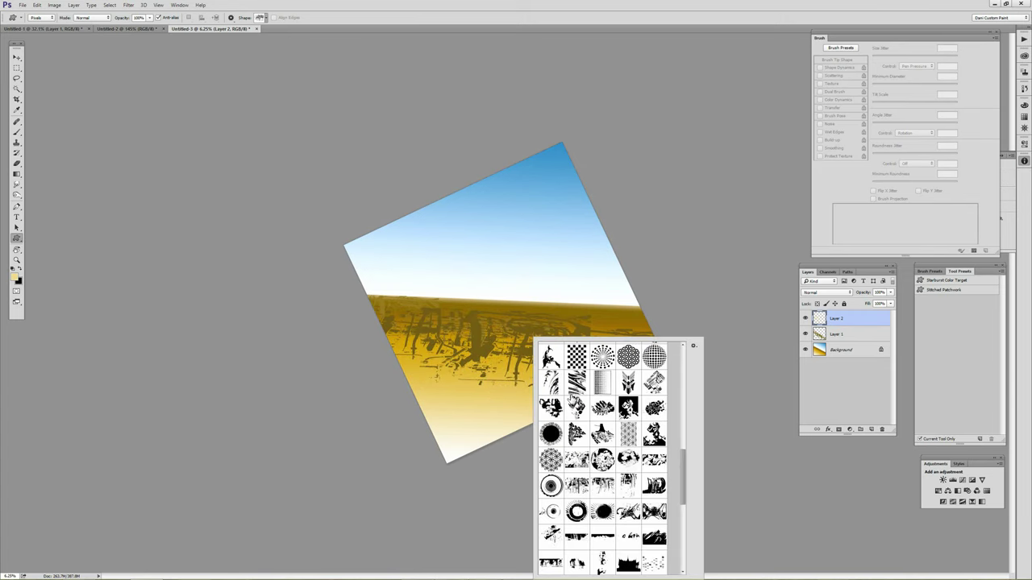
scroll(684, 466, down, 3)
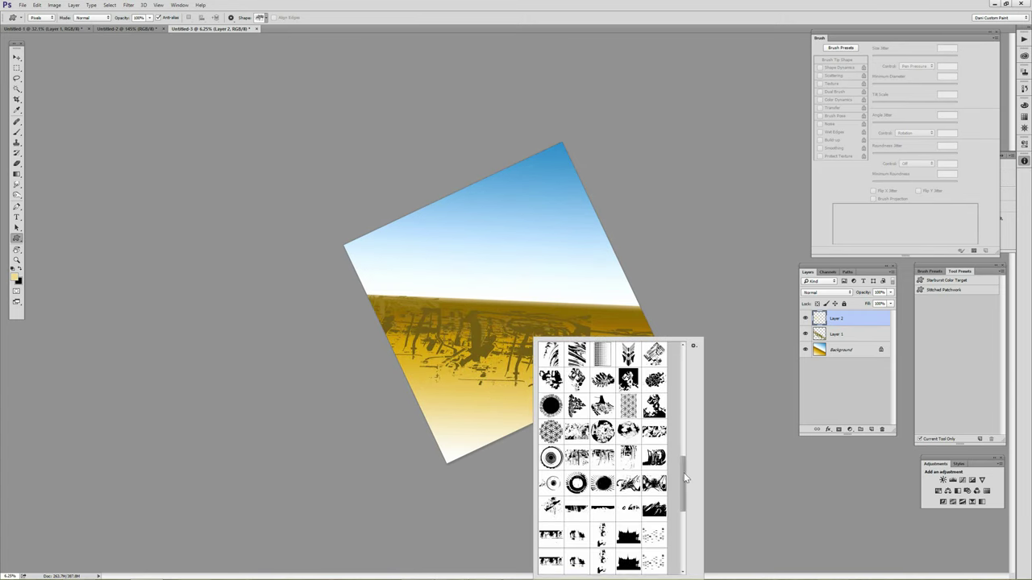
mouse_move(683, 486)
mouse_down()
mouse_move(677, 532)
mouse_move(683, 388)
mouse_up()
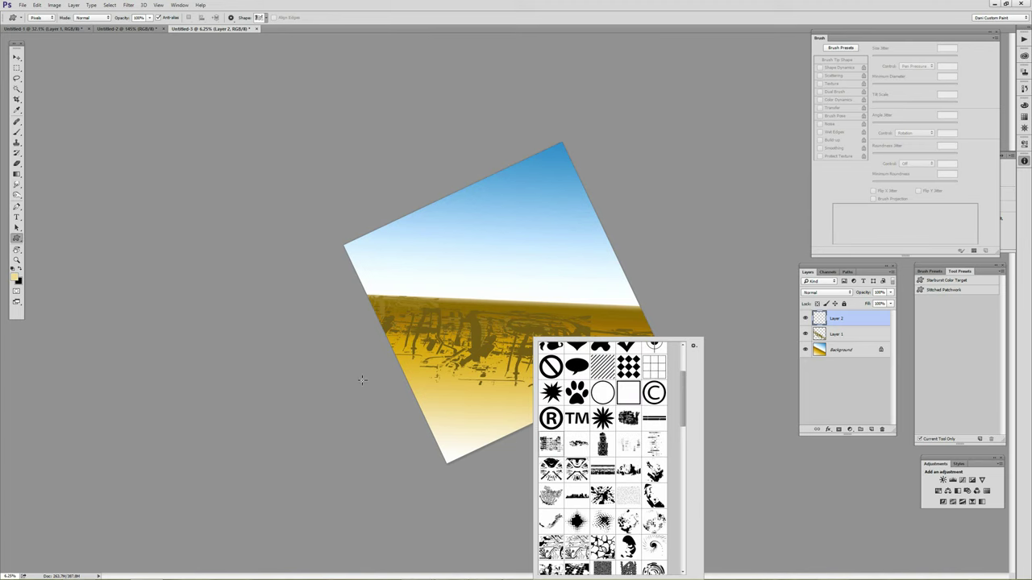
click(399, 368)
mouse_move(400, 375)
mouse_down()
mouse_move(555, 347)
mouse_move(537, 316)
mouse_up()
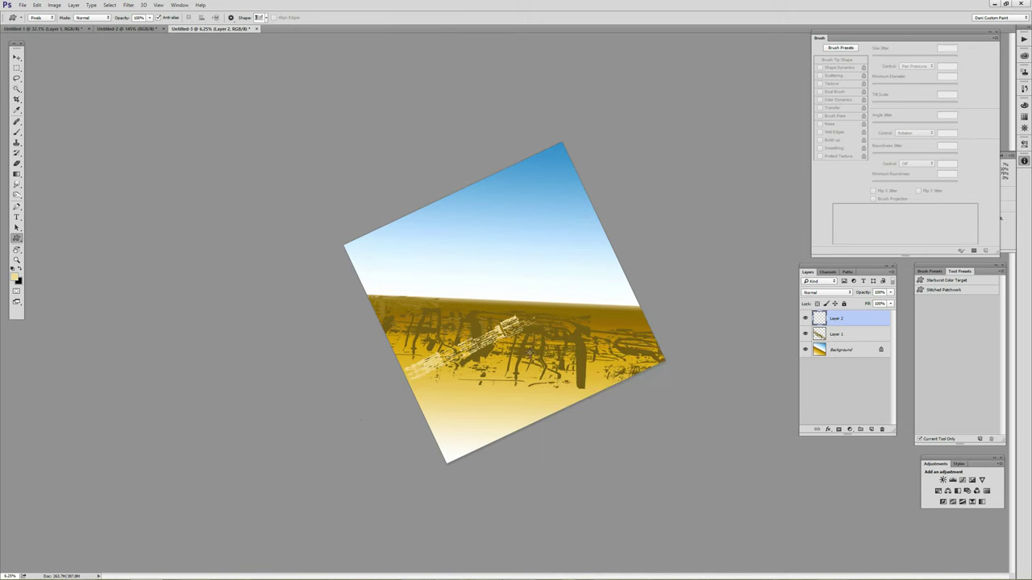
drag(352, 346, 521, 308)
drag(459, 395, 625, 324)
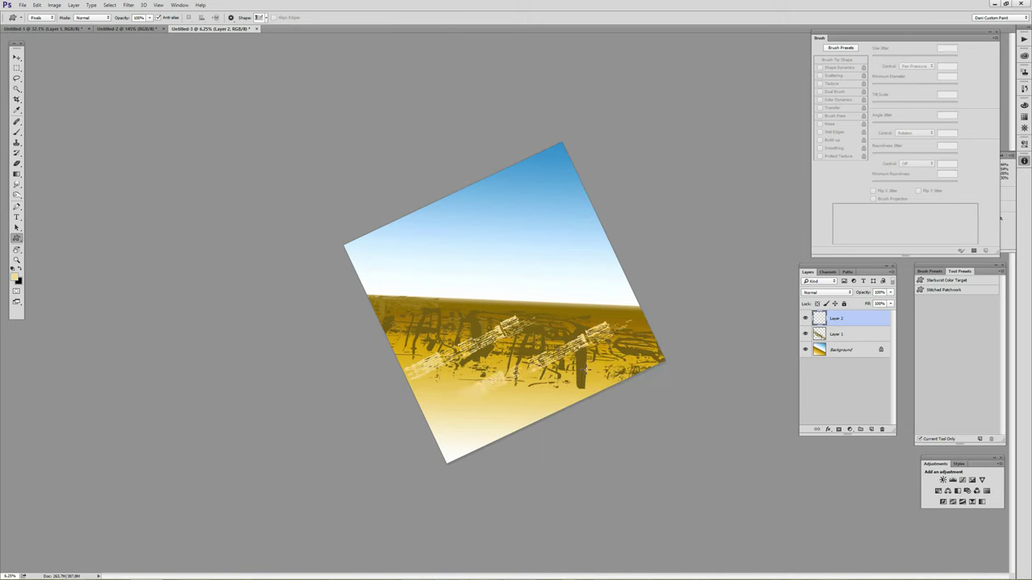
drag(387, 351, 516, 287)
drag(577, 390, 684, 339)
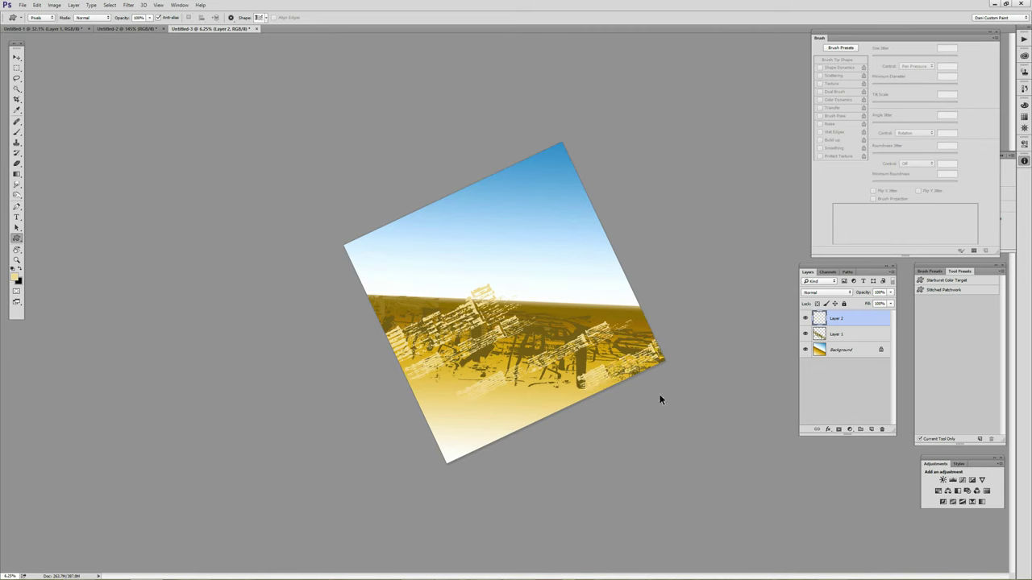
- Transform the pale shapes by rotating them about 29°, widening to about 129% and flattening to about 57%, and place them across the lower ground
key(ctrl+t)
drag(672, 267, 695, 251)
mouse_move(473, 392)
mouse_down()
mouse_move(463, 398)
mouse_move(472, 396)
mouse_move(467, 491)
mouse_move(477, 403)
mouse_up()
drag(571, 403, 697, 364)
key(Return)
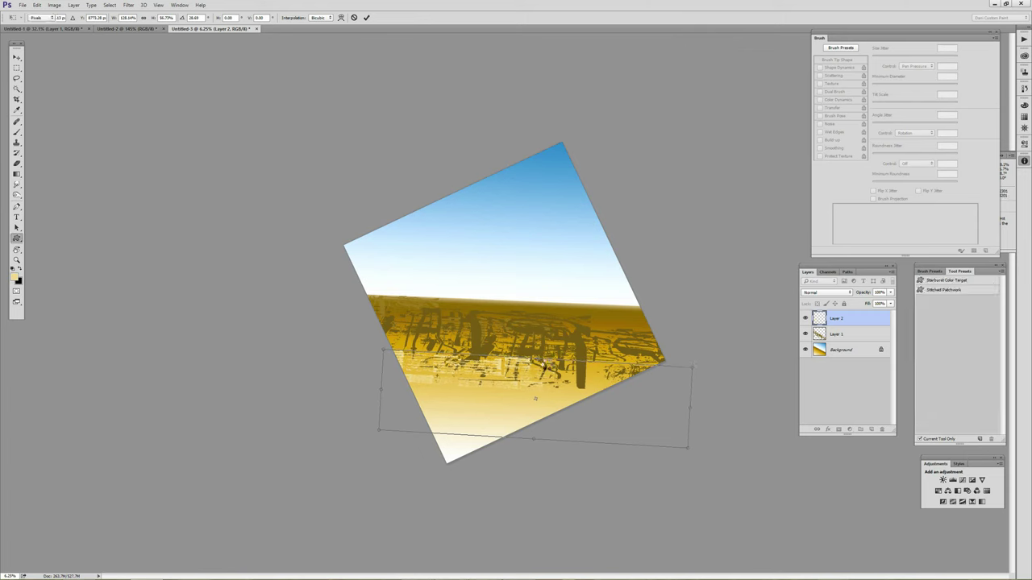
- Switch to the Mixer Brush and choose the thin, flat line-shaped brush tip
key(b)
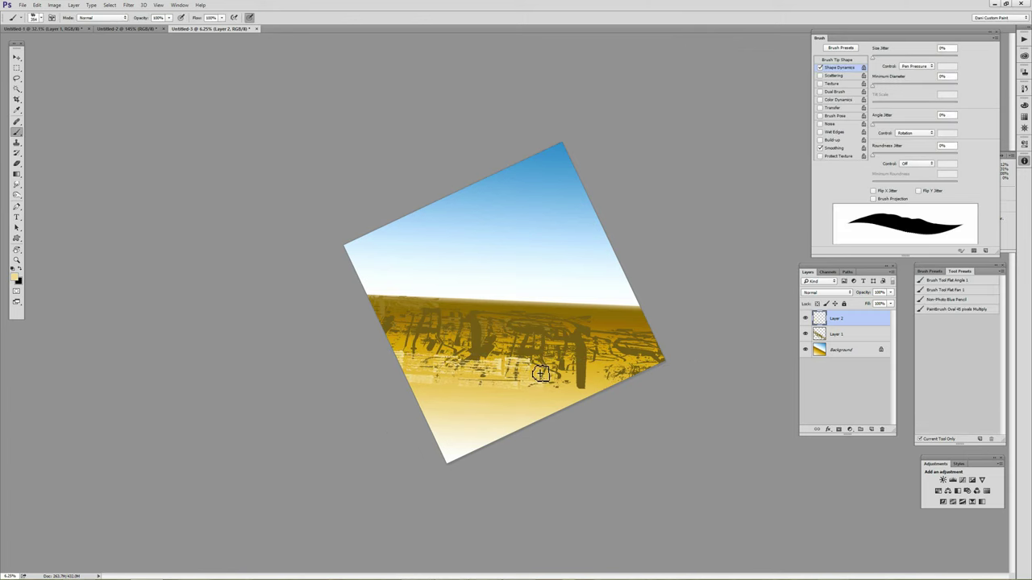
right_click(17, 132)
click(65, 155)
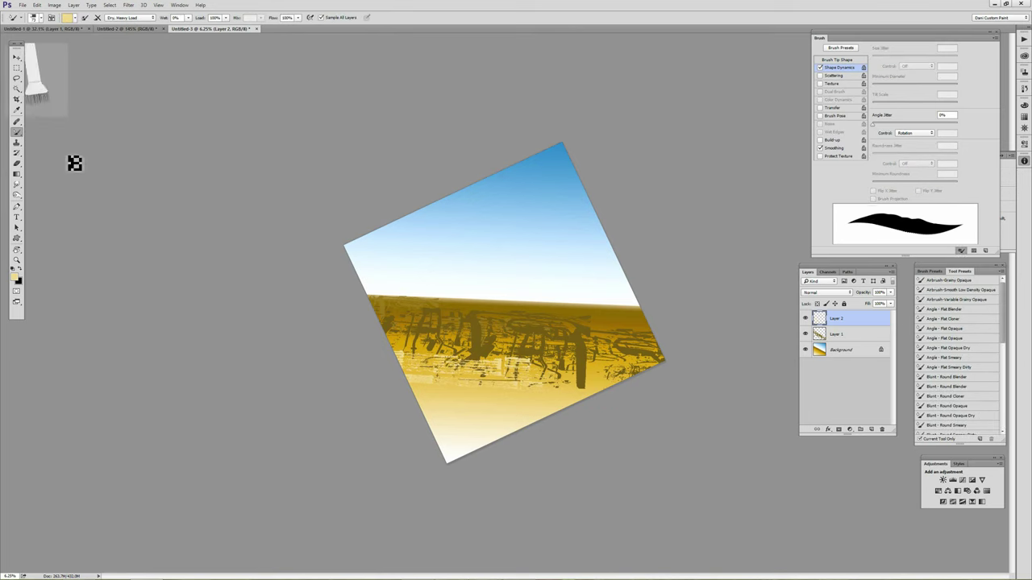
right_click(507, 312)
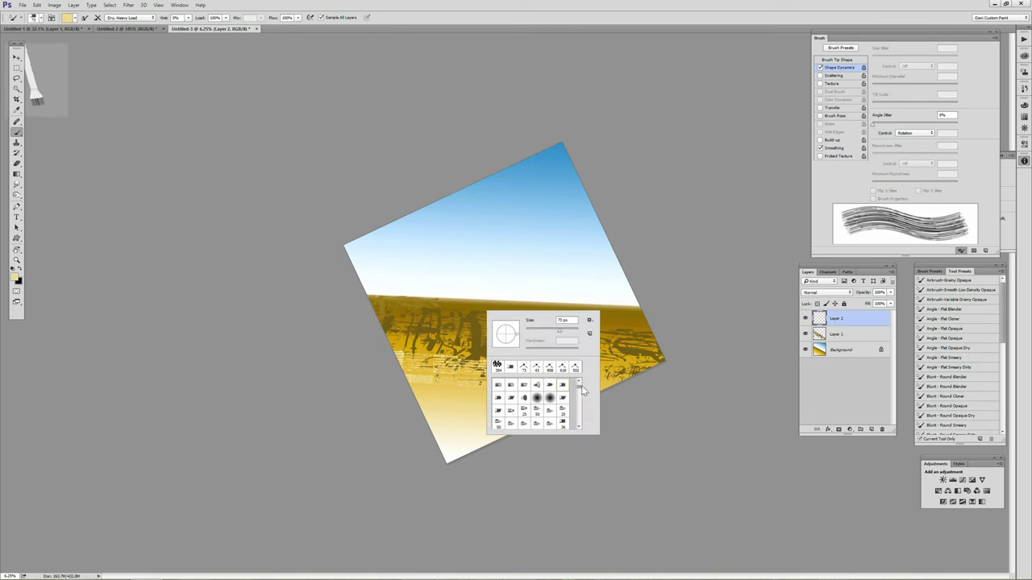
drag(581, 386, 578, 414)
scroll(579, 414, up, 3)
click(537, 419)
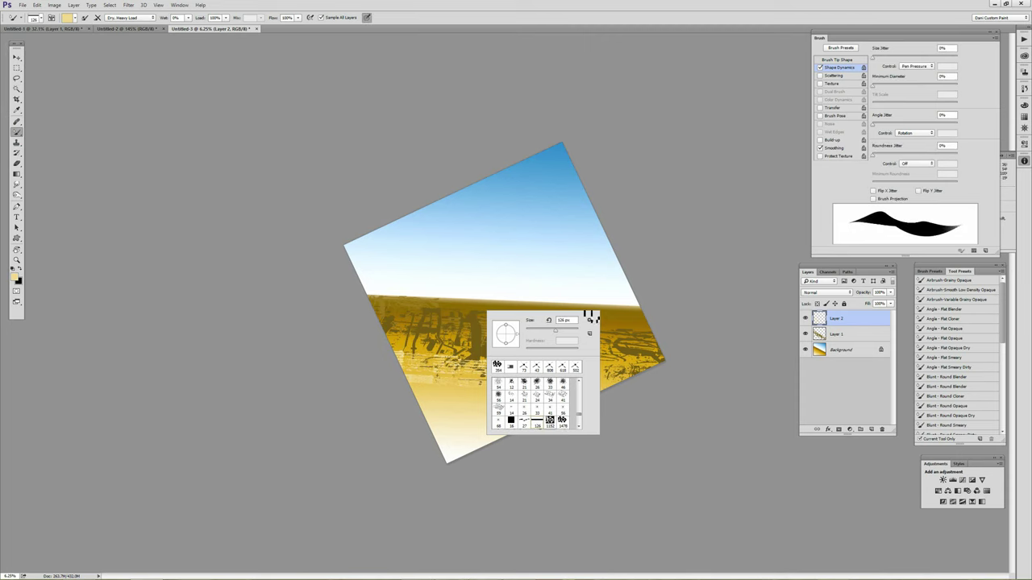
click(438, 336)
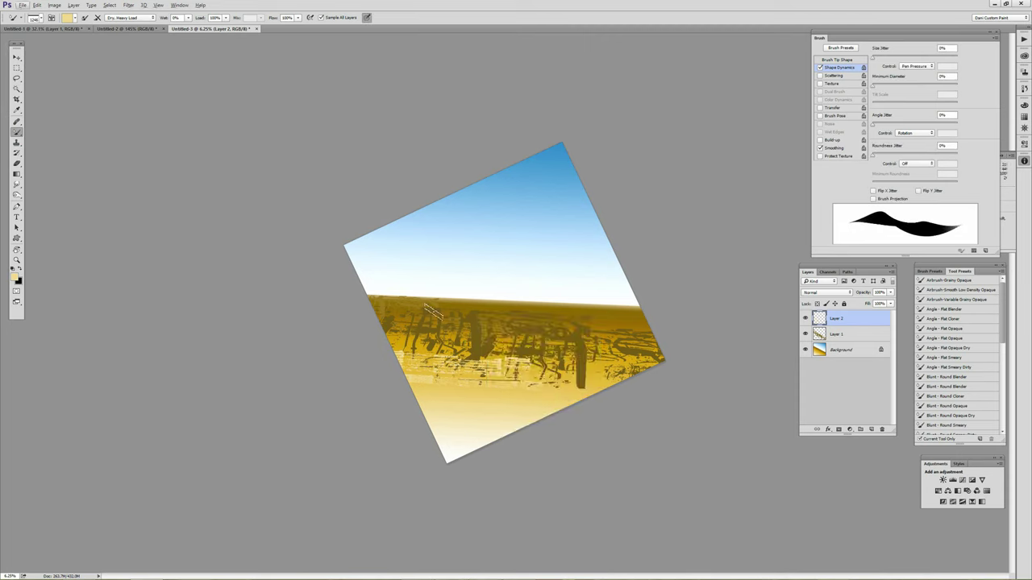
- Load the brush from the ground and paint two upright posts, a dark one crossing the horizon and a lighter striped one in front
alt+click(426, 308)
drag(429, 315, 425, 317)
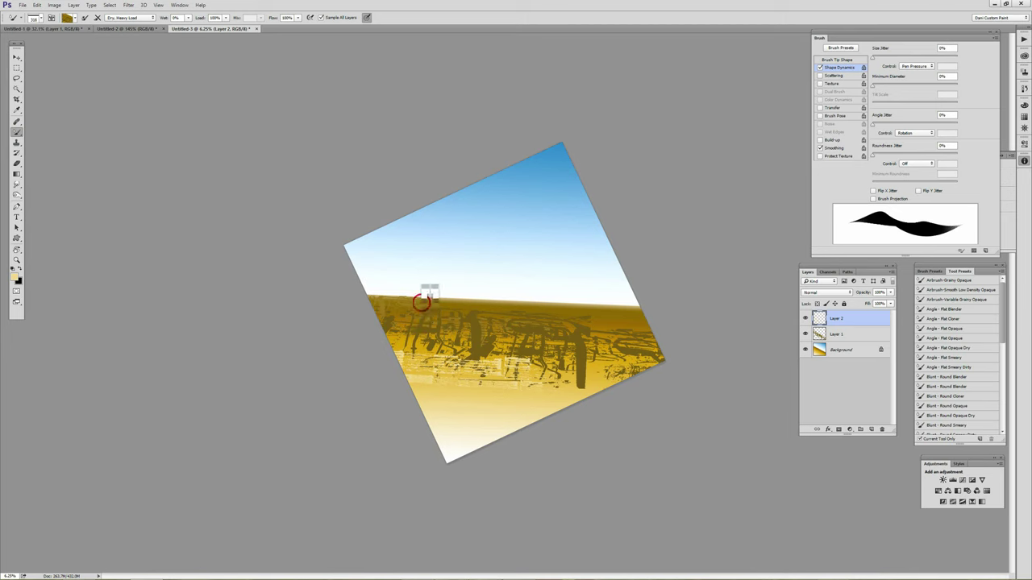
drag(422, 298, 424, 279)
alt+right_click(426, 299)
drag(425, 307, 427, 270)
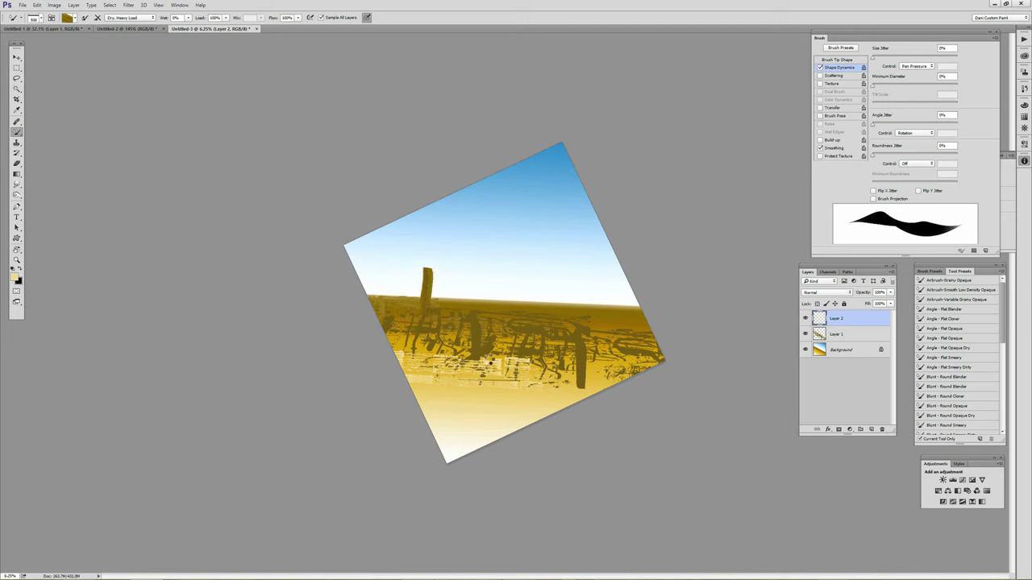
alt+click(452, 369)
drag(450, 365, 456, 310)
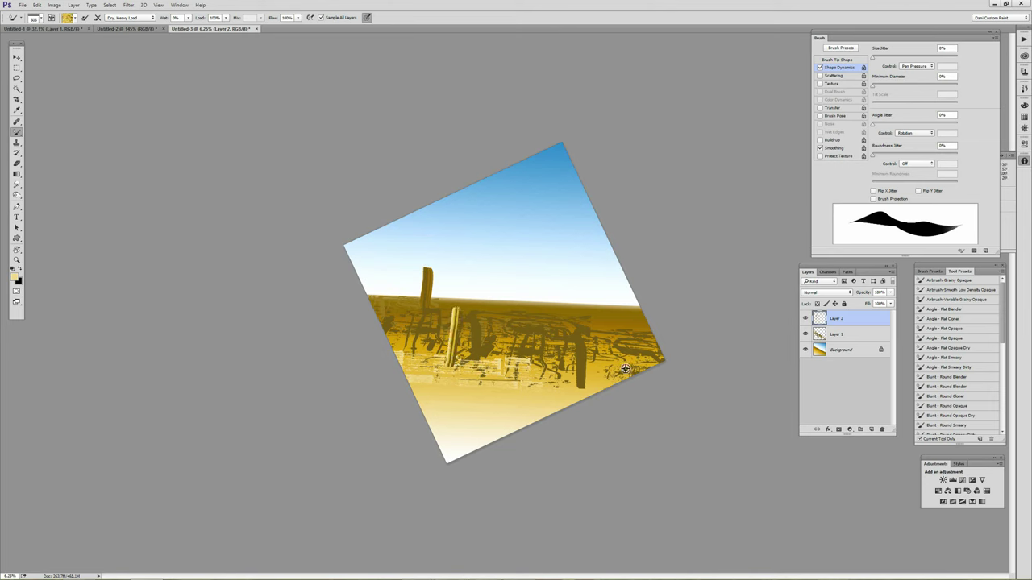
- Load pale ground colours and paint a curved path sweeping across the lower ground, with branching strokes rising toward the horizon's right end
alt+click(577, 364)
alt+click(578, 363)
drag(582, 379, 511, 383)
alt+click(570, 379)
mouse_move(577, 377)
mouse_down()
mouse_move(556, 405)
mouse_move(513, 417)
mouse_up()
mouse_move(620, 359)
mouse_down()
mouse_move(642, 335)
mouse_move(635, 344)
mouse_up()
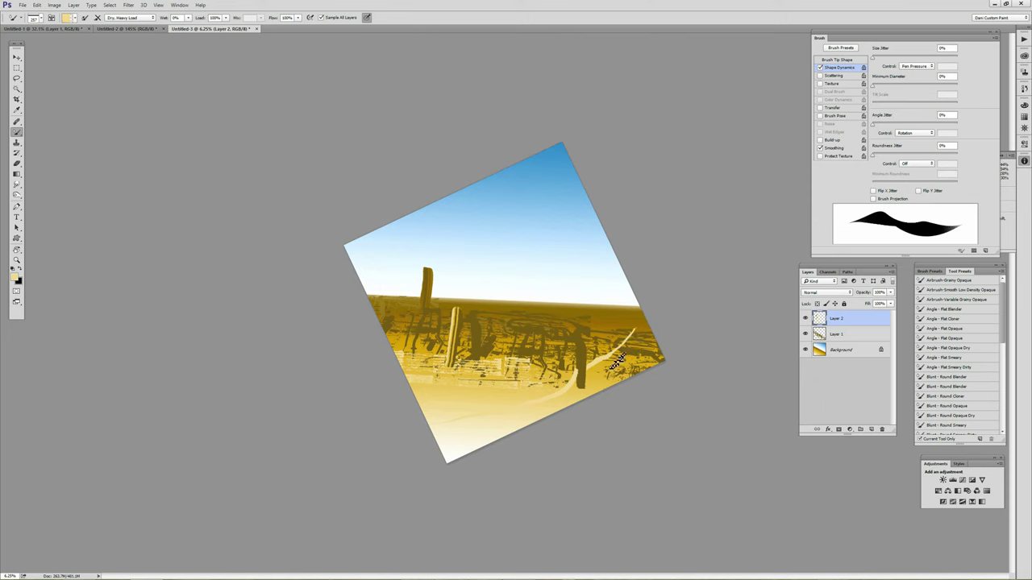
drag(610, 355, 659, 352)
drag(650, 345, 636, 345)
- Paint a tall pale post crossing the horizon right of centre, with an elliptical ring around its base
alt+drag(513, 334, 520, 340)
drag(535, 330, 539, 277)
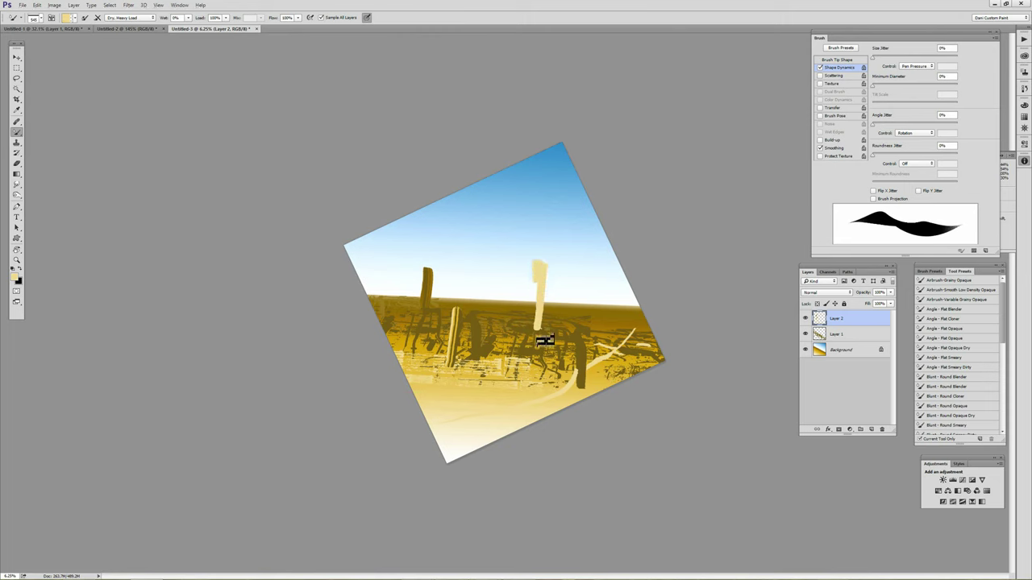
mouse_move(562, 339)
mouse_down()
mouse_move(547, 345)
mouse_move(557, 340)
mouse_up()
drag(511, 360, 520, 377)
- Choose the 1427 px custom tip near the end of the brush presets for the Mixer Brush
right_click(530, 229)
drag(626, 339, 624, 353)
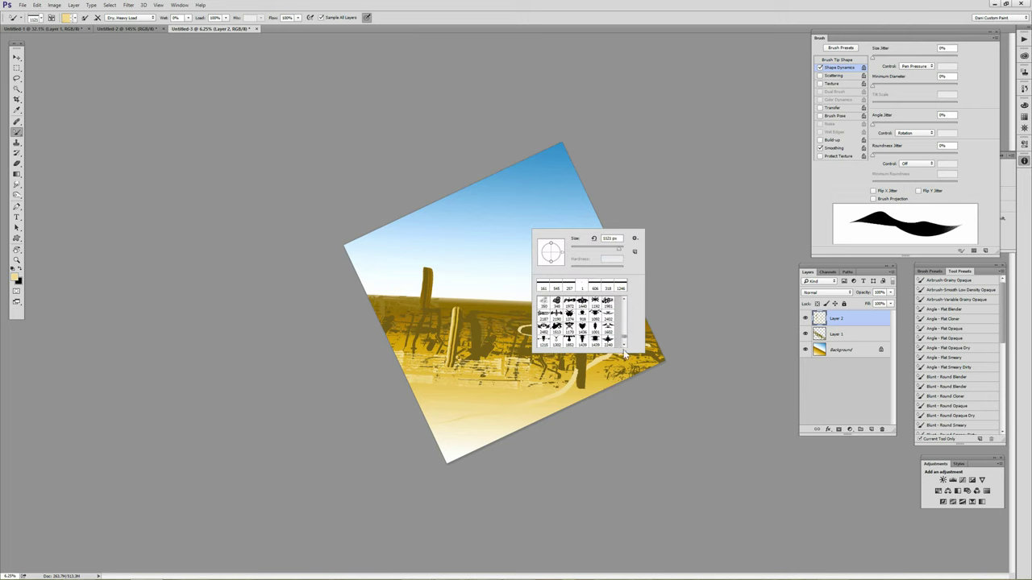
click(622, 336)
click(605, 327)
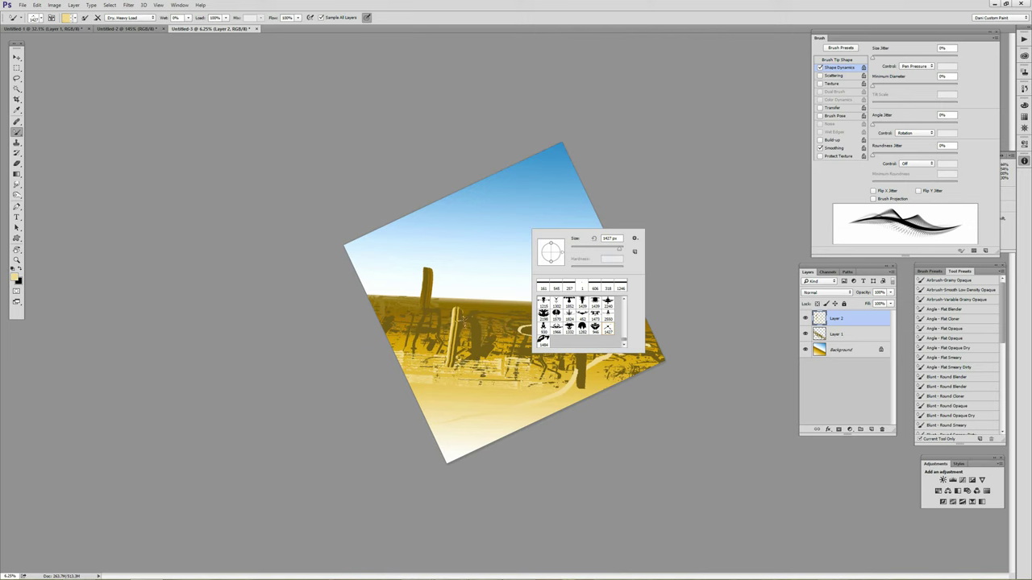
- Load the tip with the striped post's colours, resize it and paint a curling, ribbed skeletal form with a wing in the sky
mouse_move(453, 334)
mouse_down()
mouse_move(438, 345)
mouse_move(446, 349)
mouse_up()
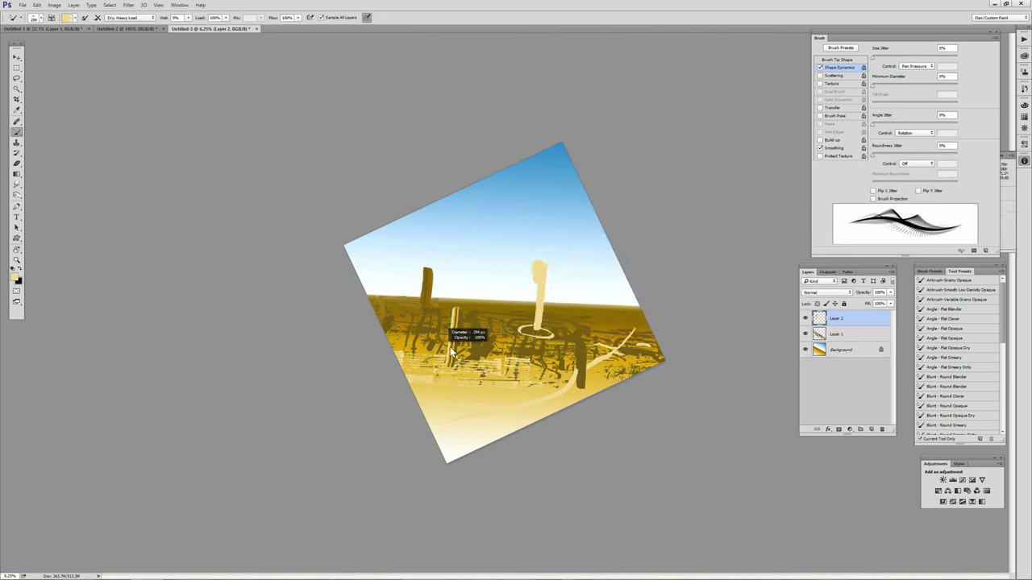
alt+click(450, 335)
drag(499, 230, 511, 230)
click(415, 235)
mouse_move(433, 226)
mouse_down()
mouse_move(431, 237)
mouse_move(474, 234)
mouse_move(523, 284)
mouse_up()
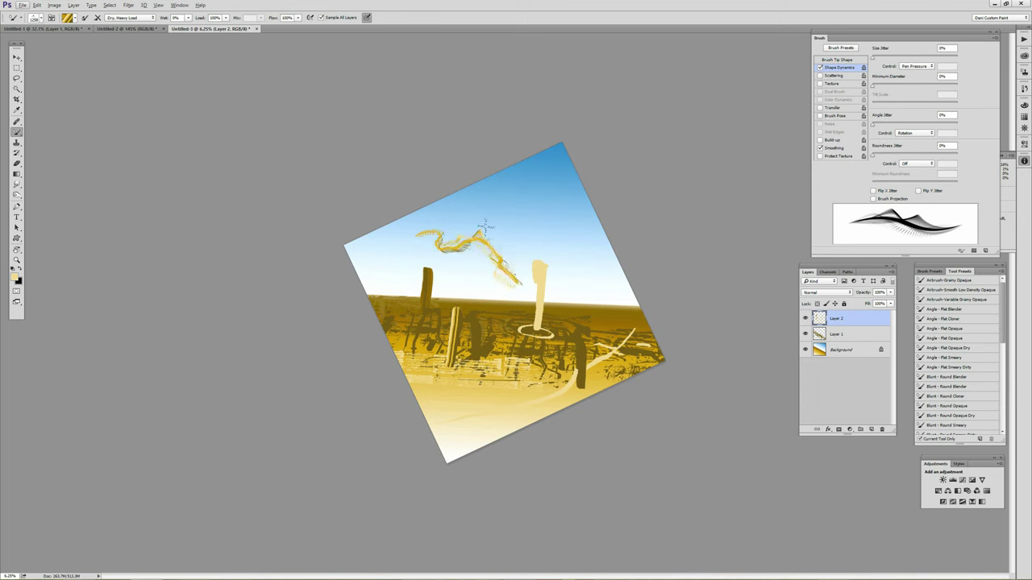
drag(476, 230, 526, 289)
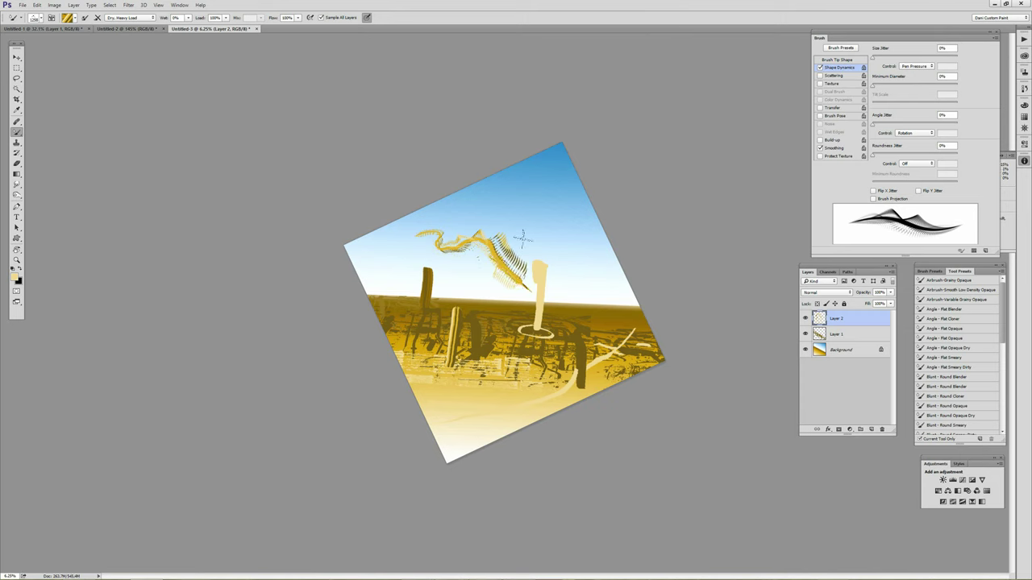